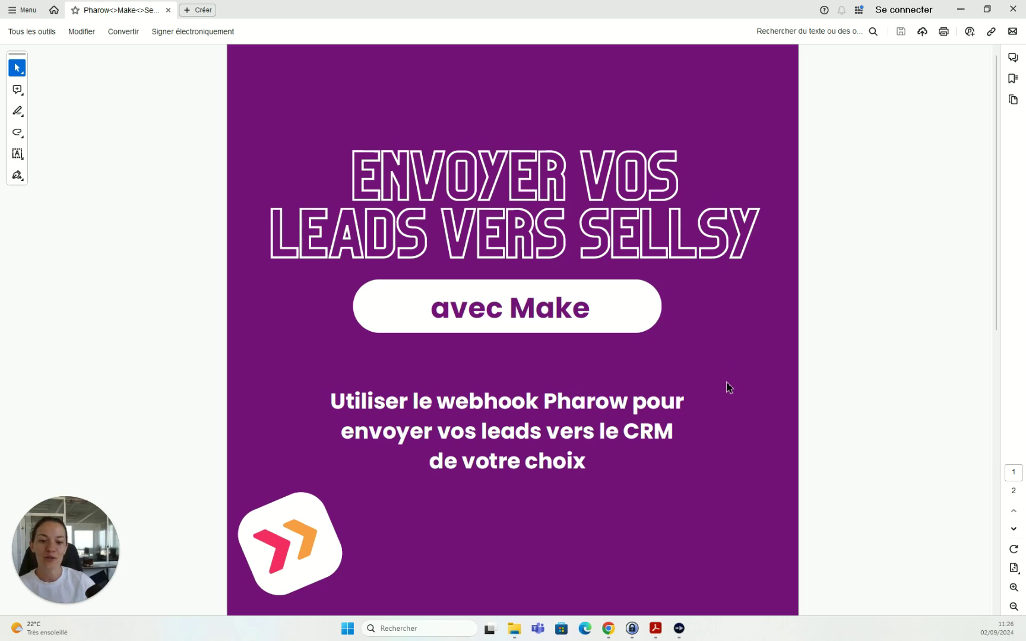
- Switch from the PDF overview to Make and create a new scenario with a Webhooks Custom webhook trigger
scroll(729, 386, down, 2)
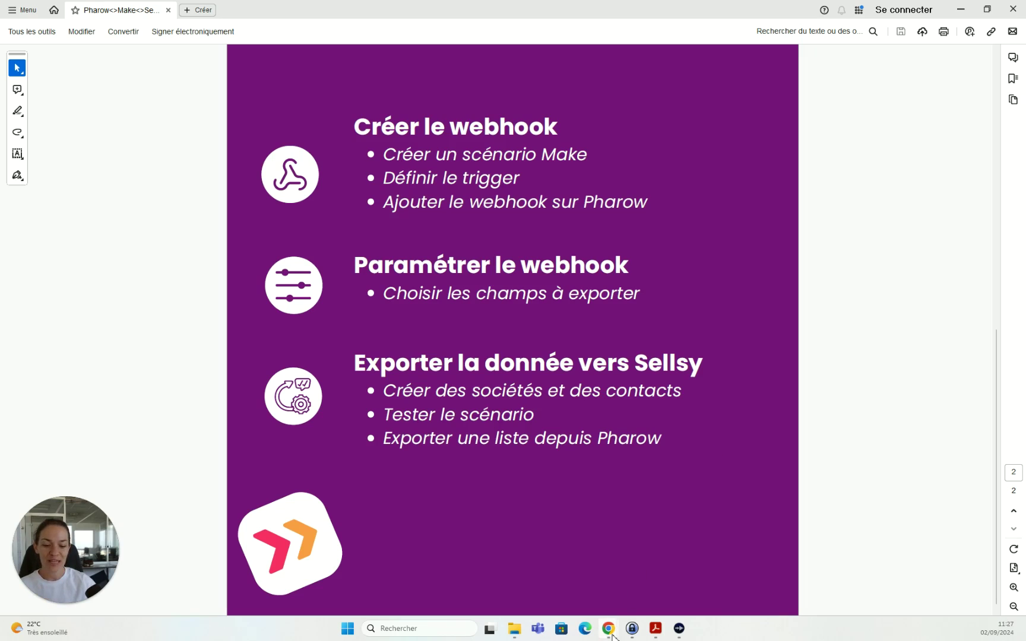
mouse_move(609, 629)
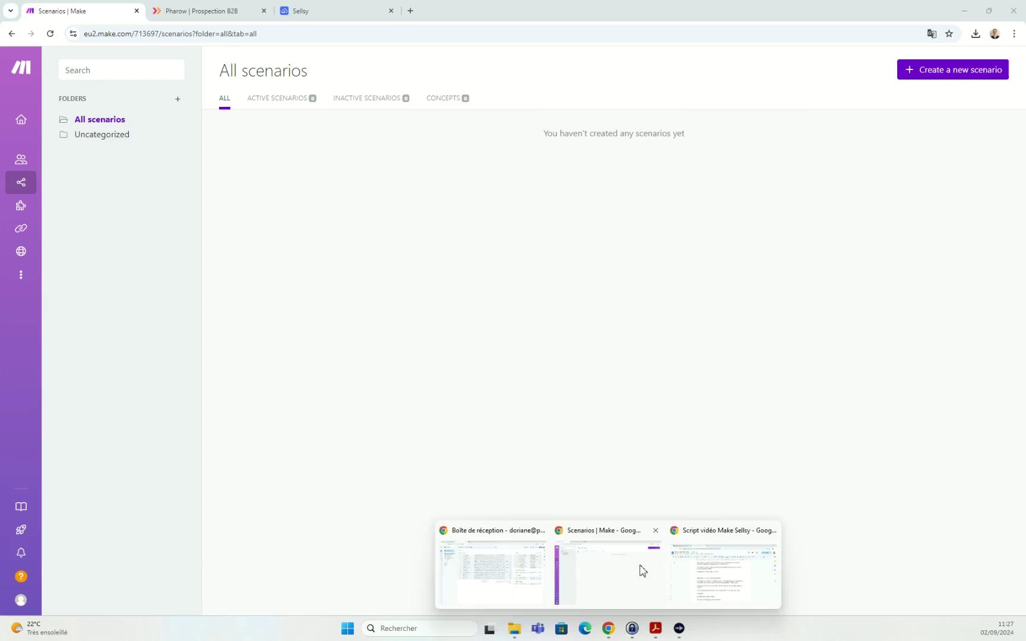
click(640, 571)
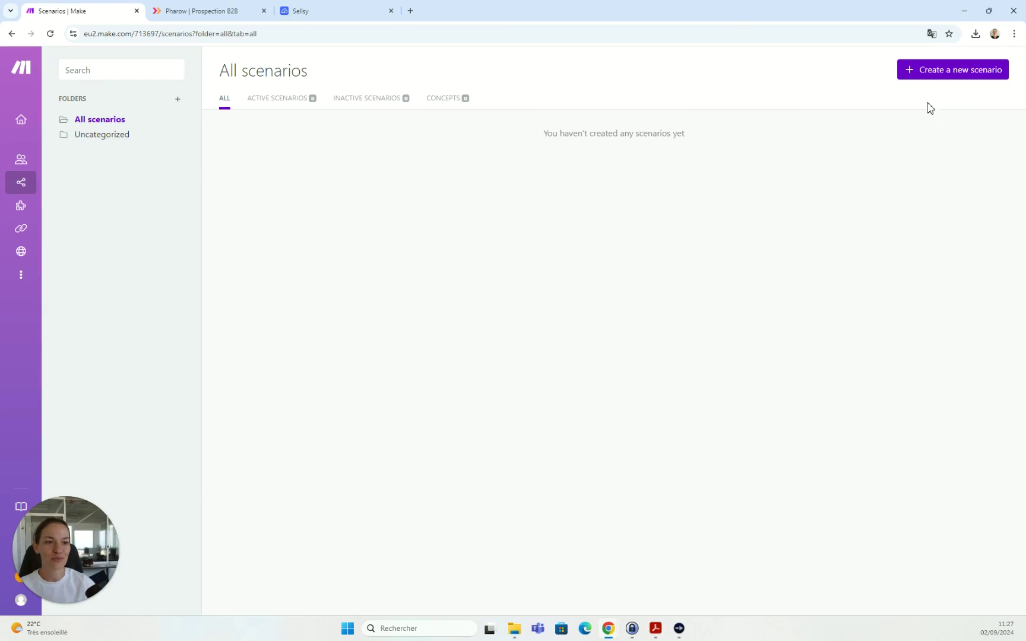
click(940, 76)
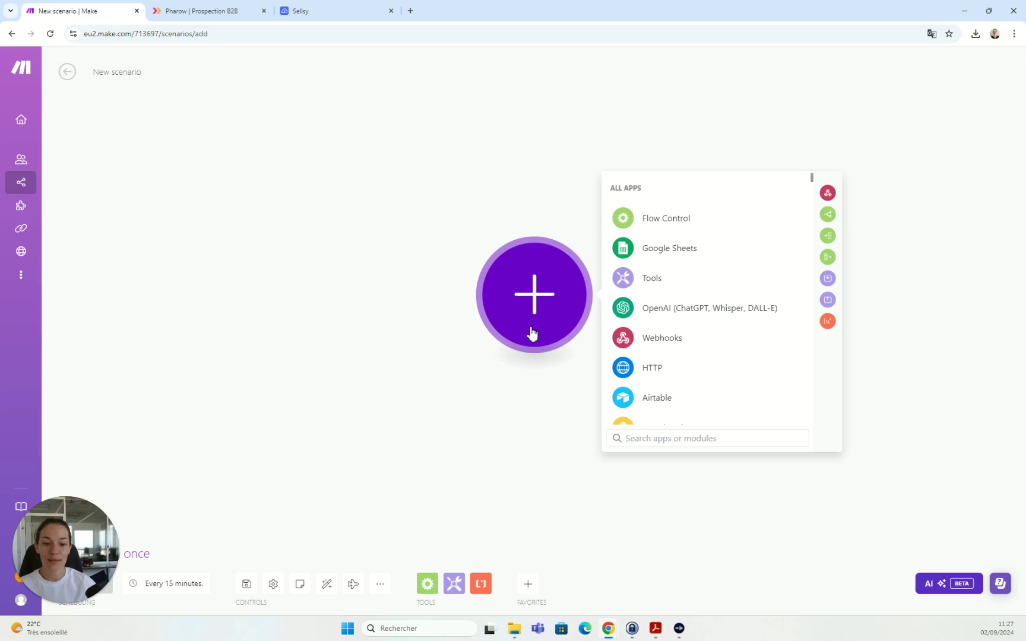
click(663, 339)
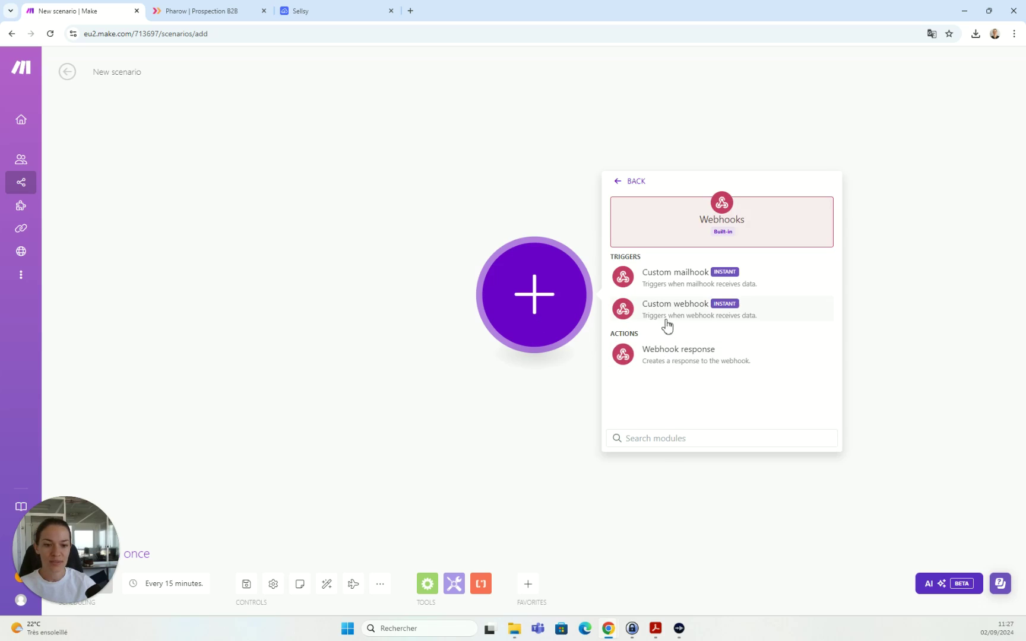
click(768, 318)
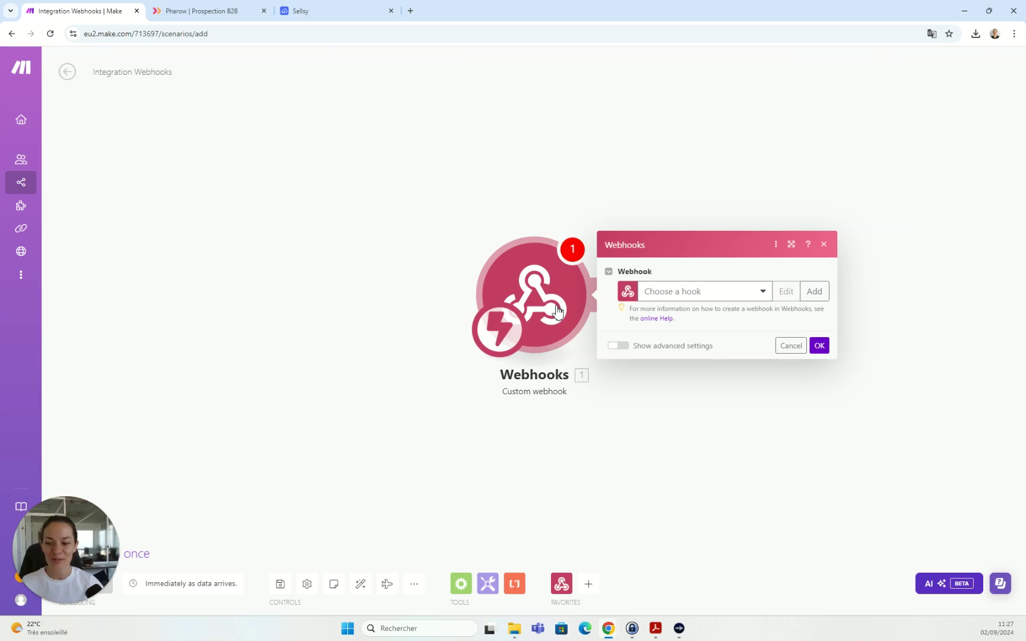
- Assign the first existing My gateway-webhook webhook to the trigger, copy its address and confirm the module
click(760, 297)
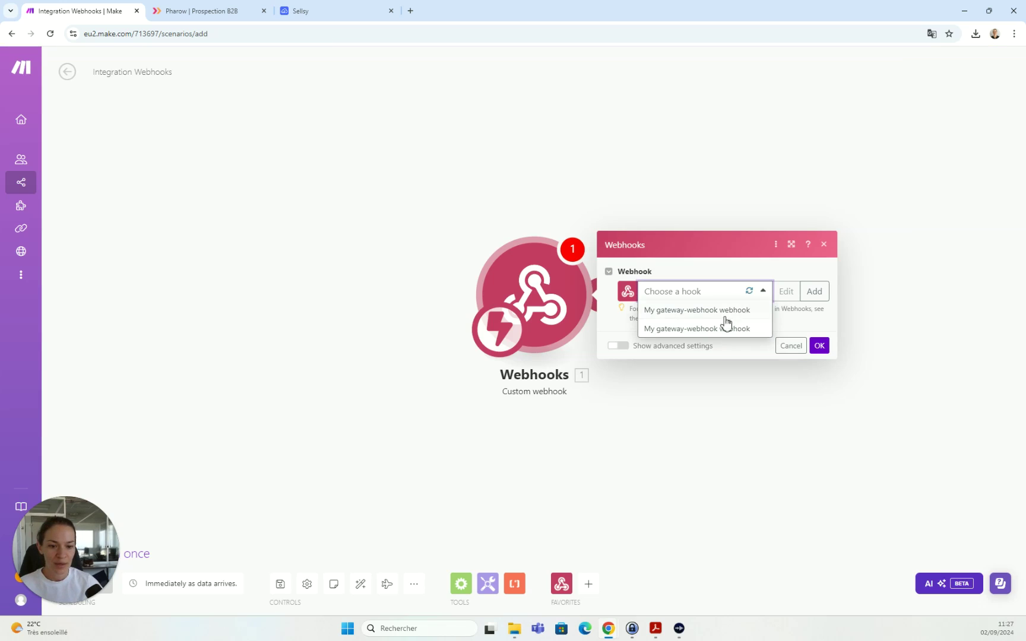
click(720, 310)
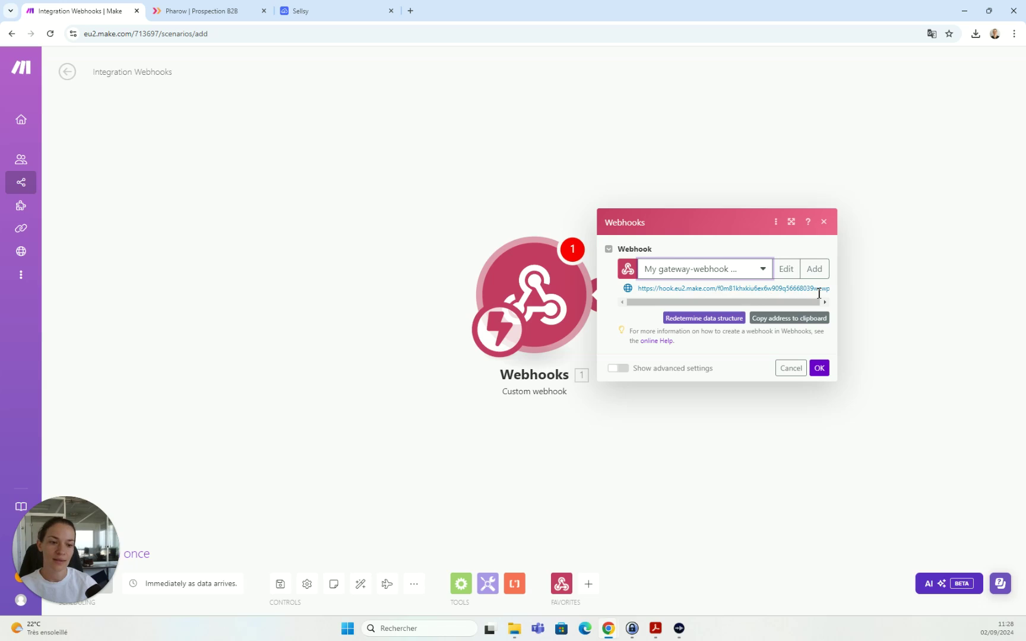
click(798, 321)
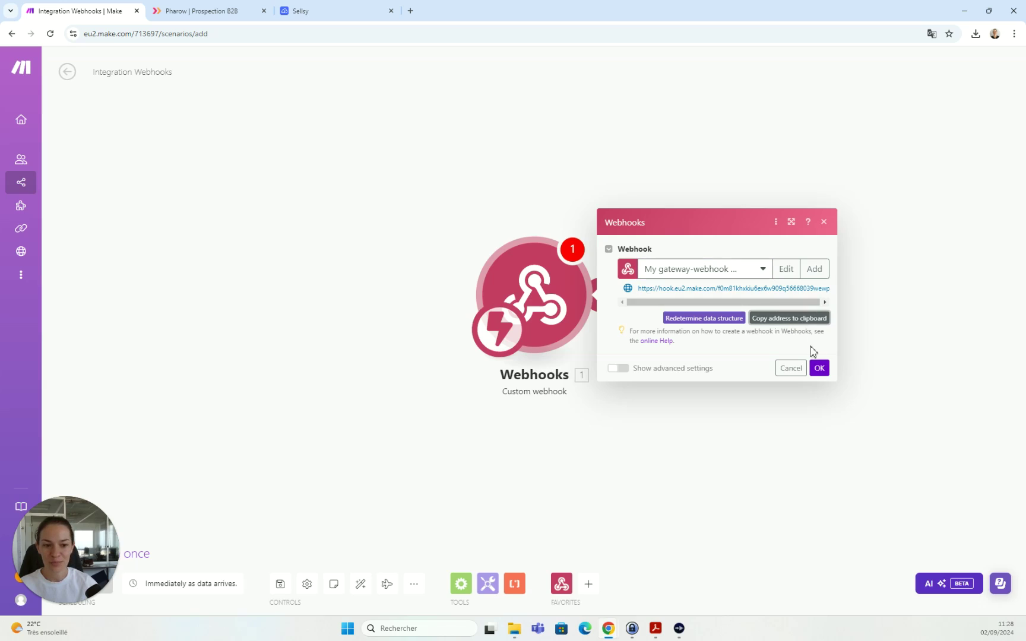
click(819, 368)
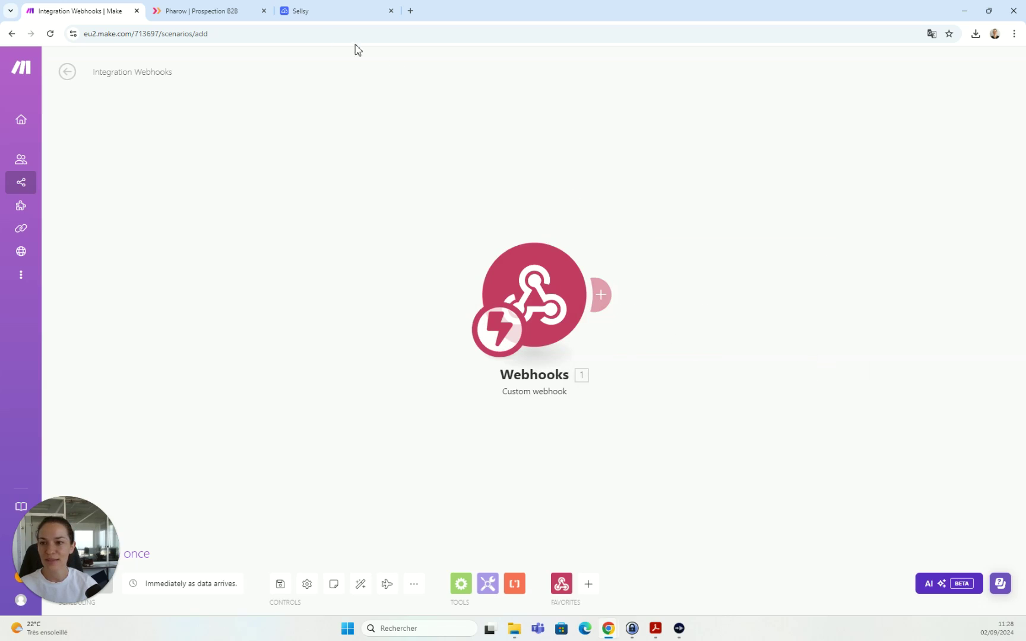
- Switch to Pharow's integration settings and add a V1 webhook named Make vidéo with the copied Make address as its URL
click(225, 14)
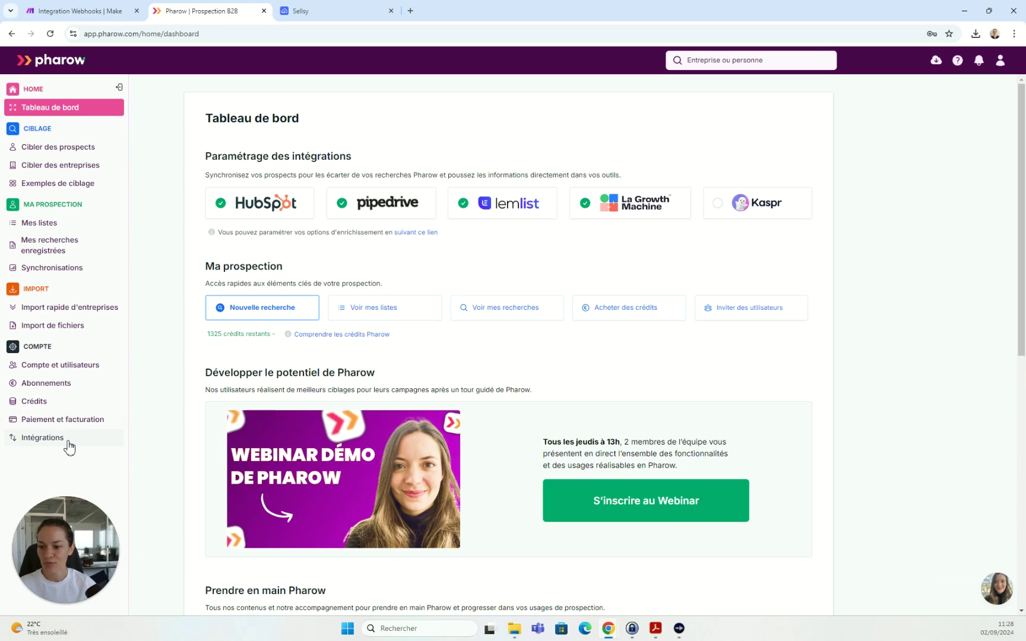
click(69, 446)
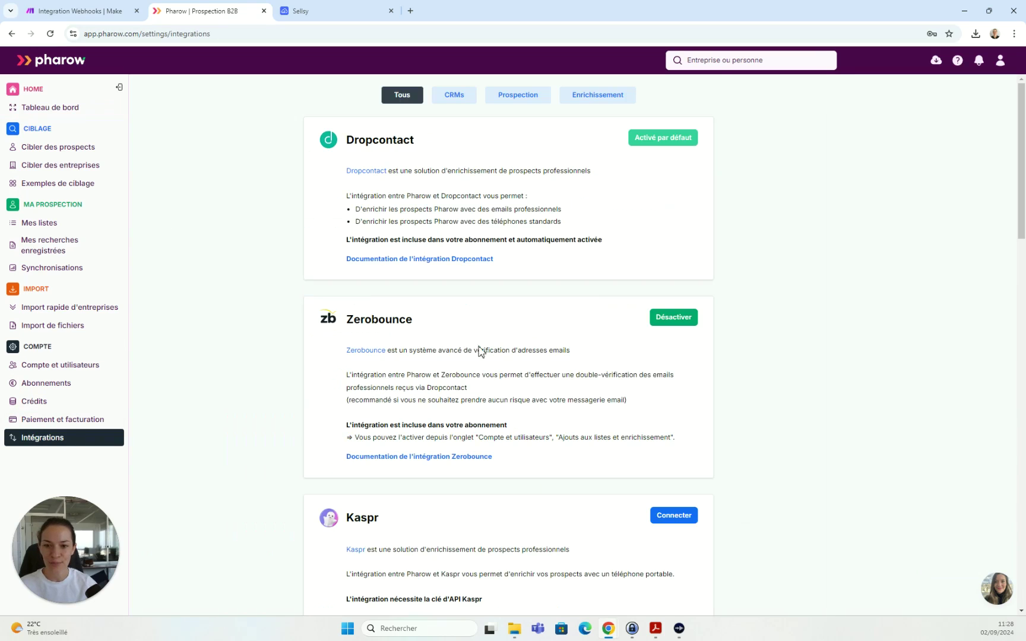
scroll(502, 392, down, 5)
scroll(499, 397, down, 3)
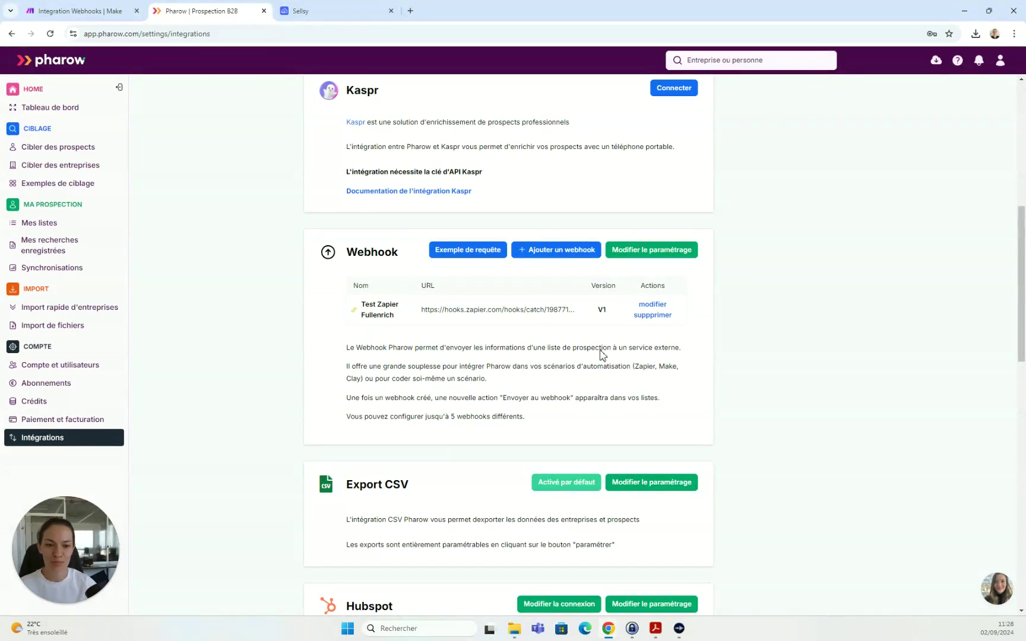
click(570, 257)
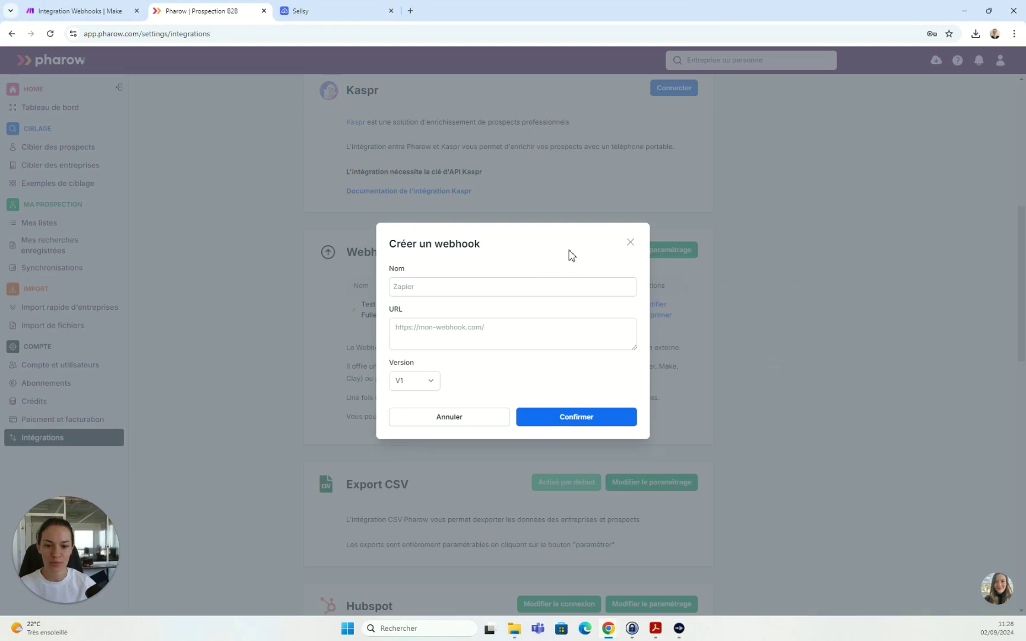
click(462, 336)
key(ctrl+v)
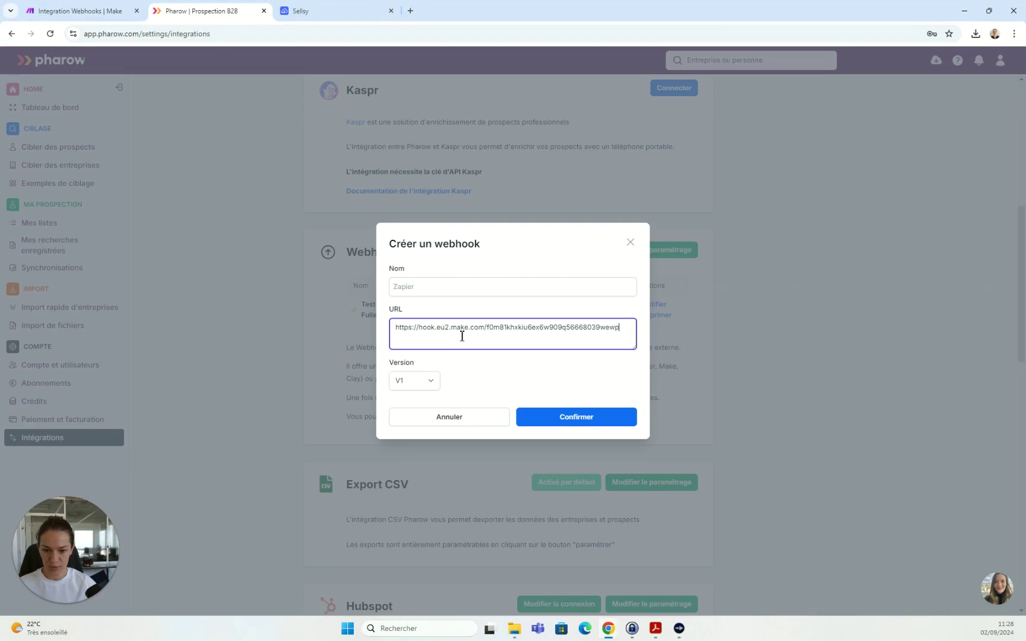
click(466, 289)
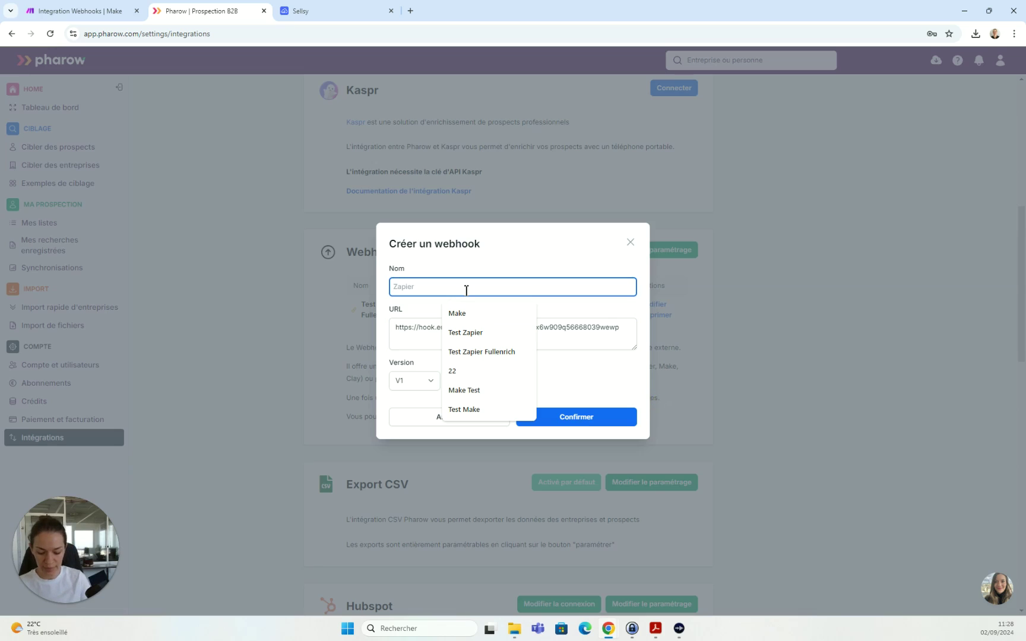
text(Make v)
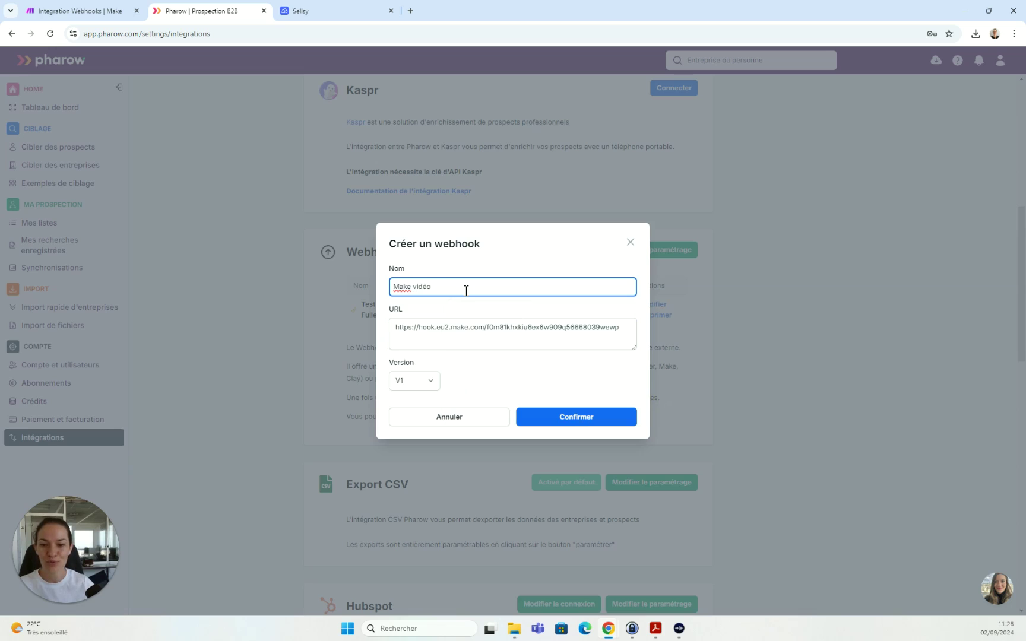
text(idéo)
click(596, 419)
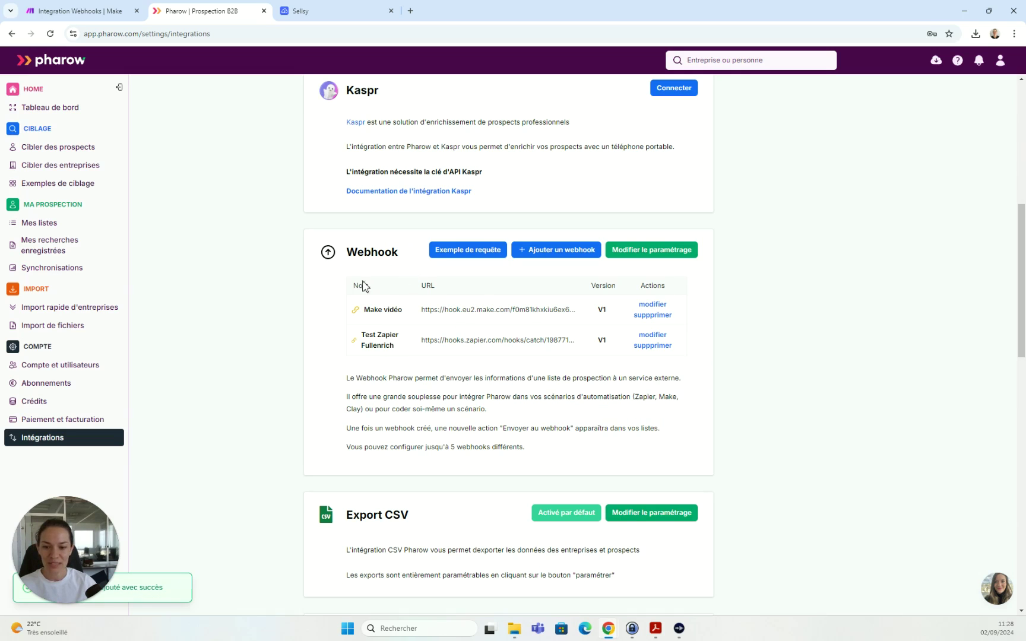
- Open the webhook export settings, check the usage options for Civilité and show the advanced fields of Prospect : Poste occupé
click(625, 252)
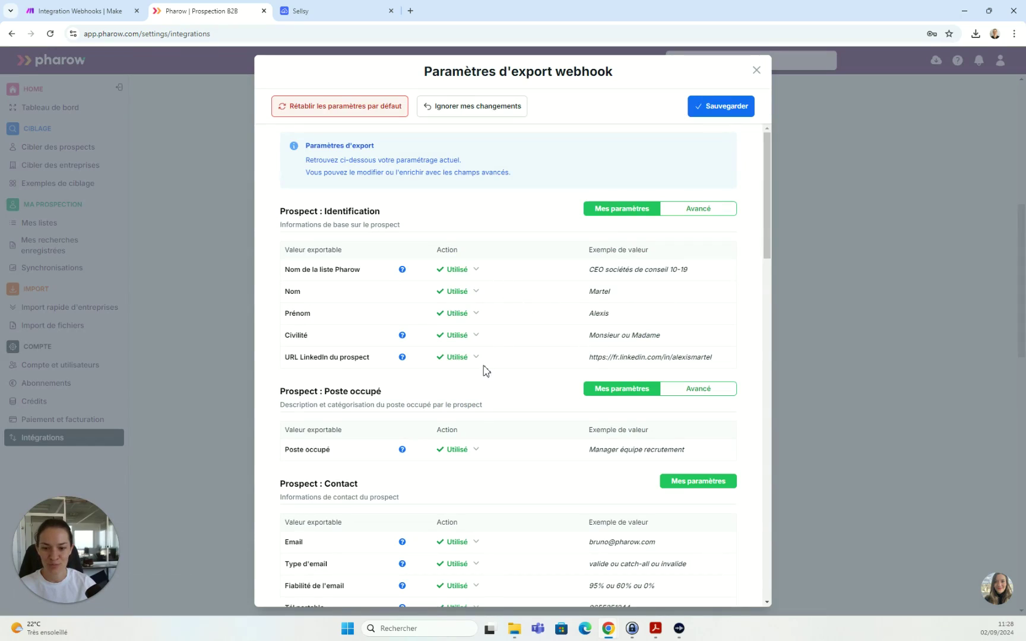
click(462, 343)
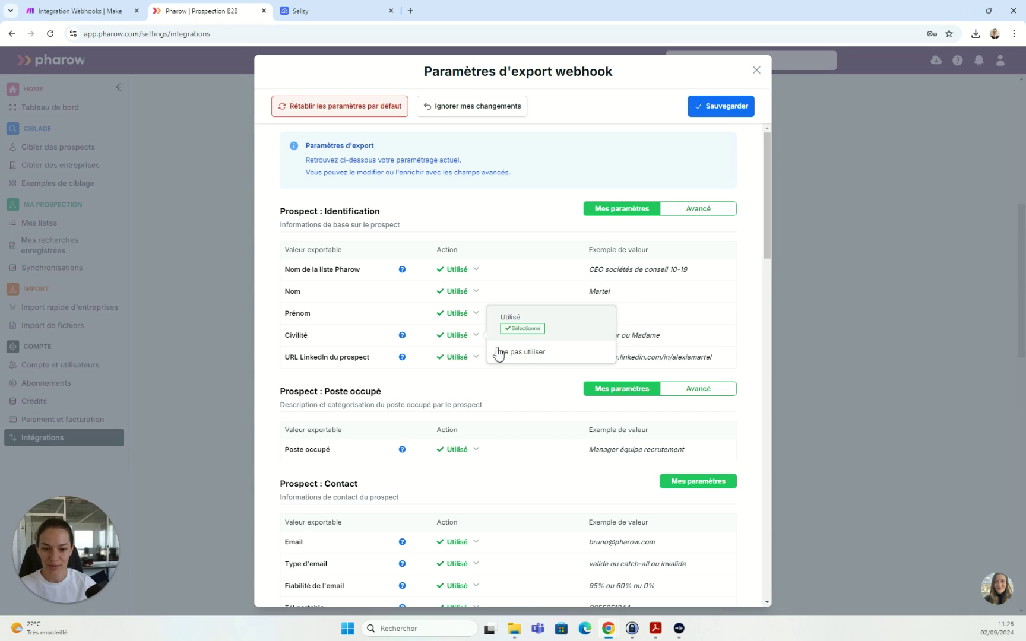
click(568, 262)
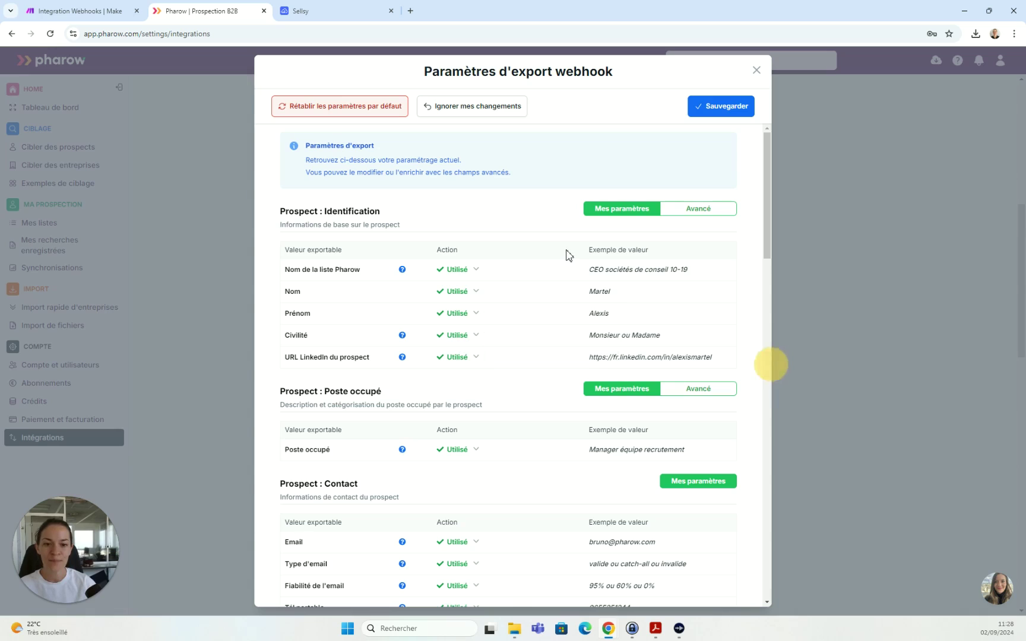
scroll(548, 378, down, 2)
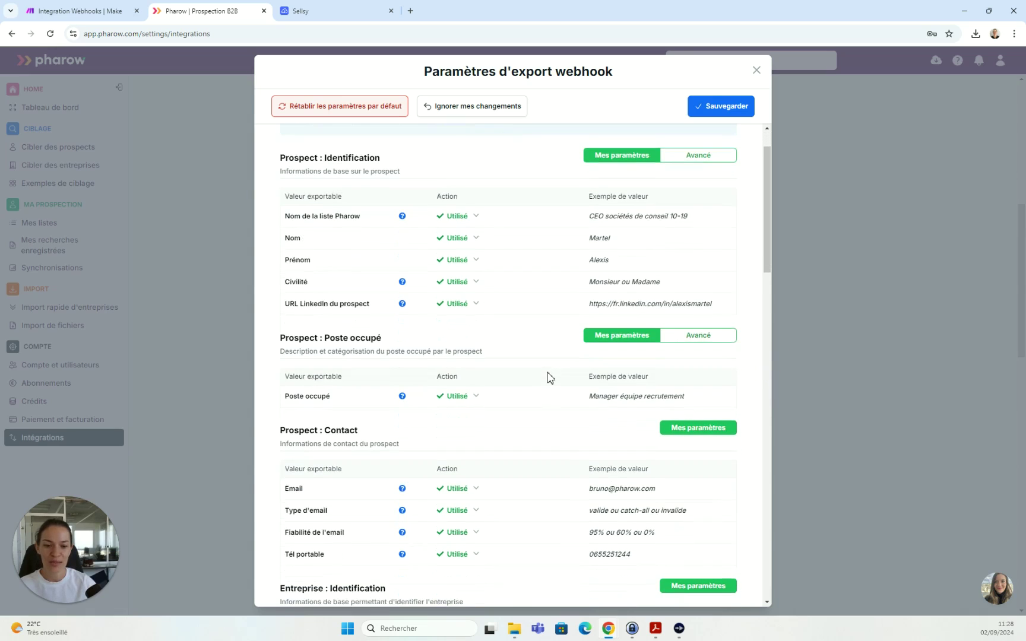
click(700, 286)
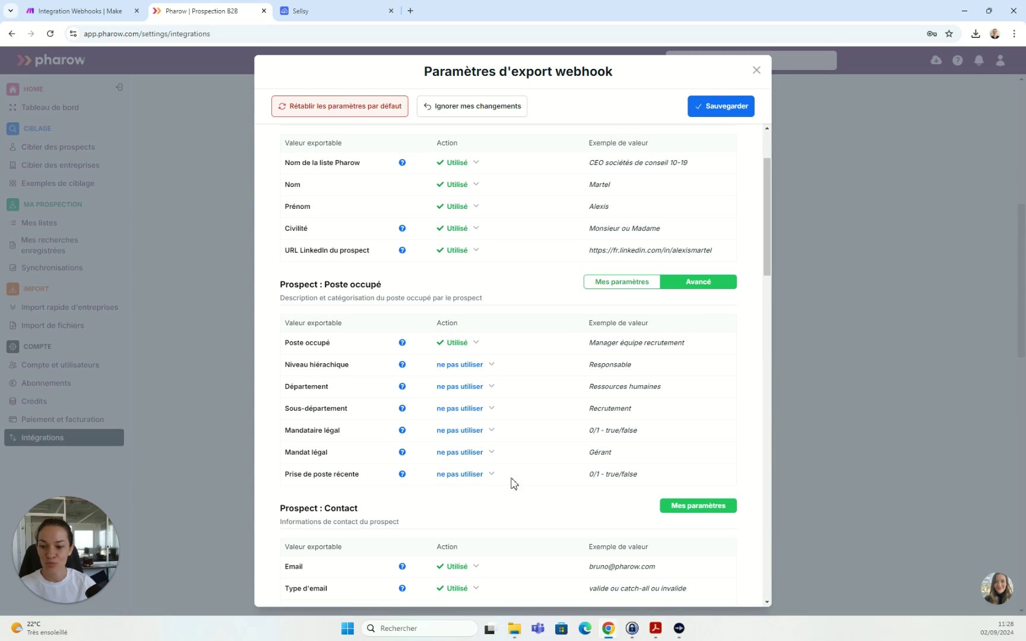
- Review the remaining contact and company export fields, save the webhook export settings and close them
scroll(602, 432, down, 2)
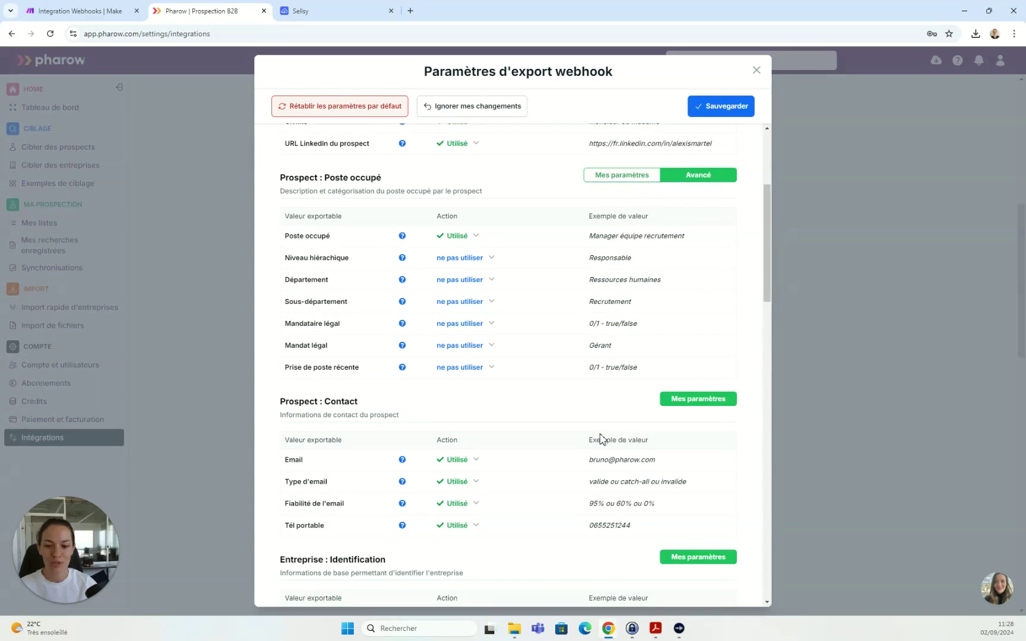
scroll(602, 440, down, 2)
scroll(602, 439, down, 1)
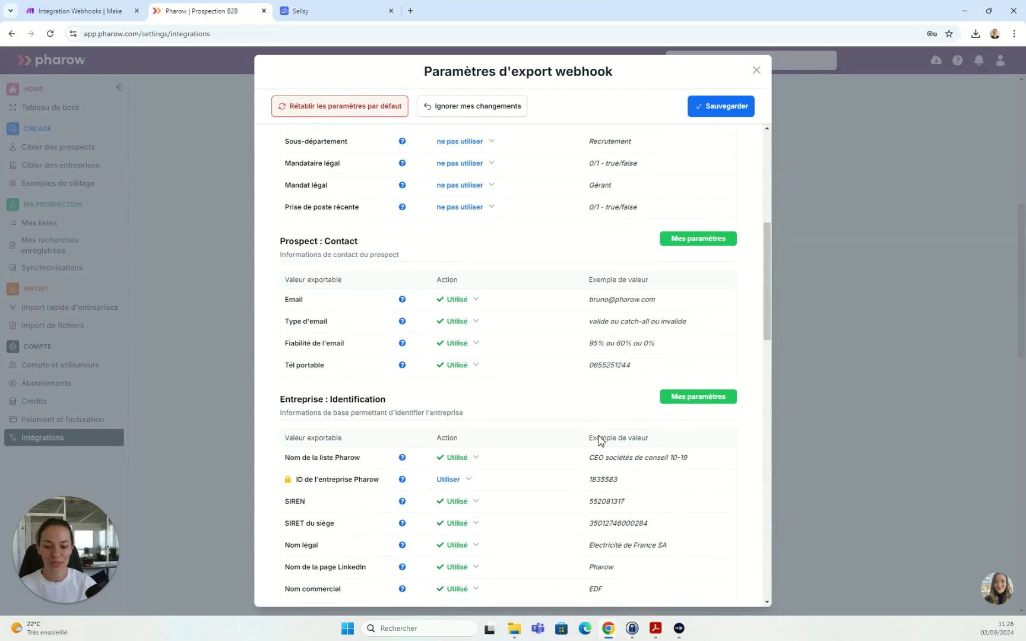
scroll(600, 437, down, 2)
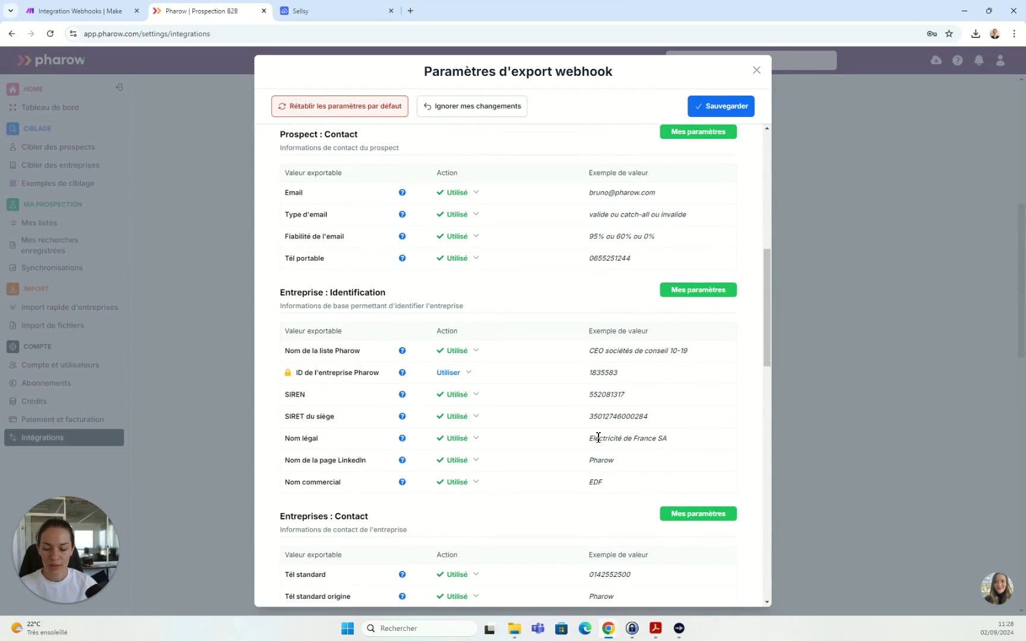
scroll(598, 438, down, 2)
scroll(598, 438, down, 4)
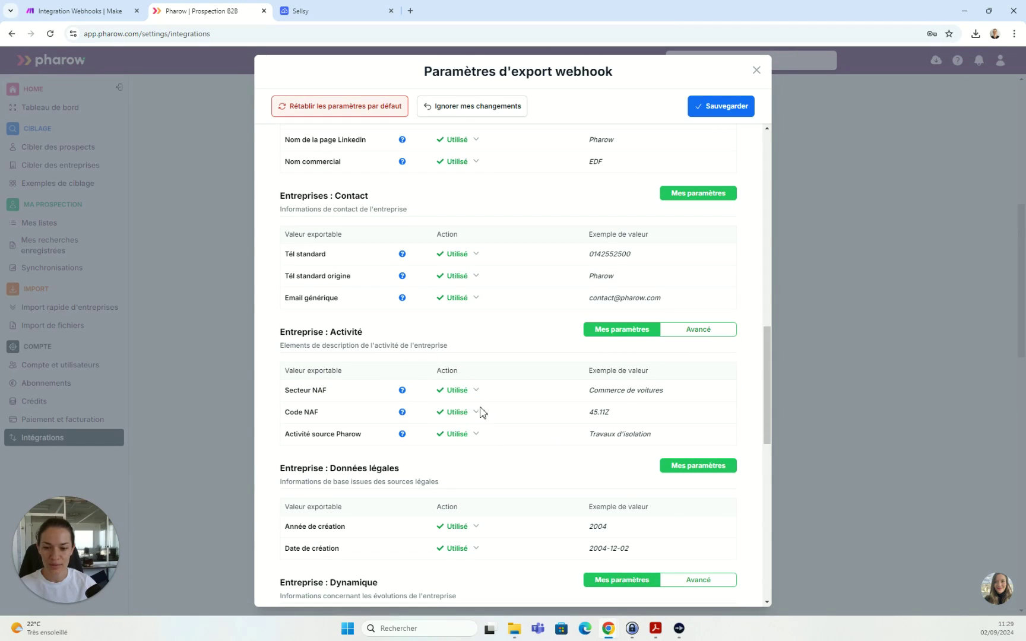
click(731, 114)
click(756, 70)
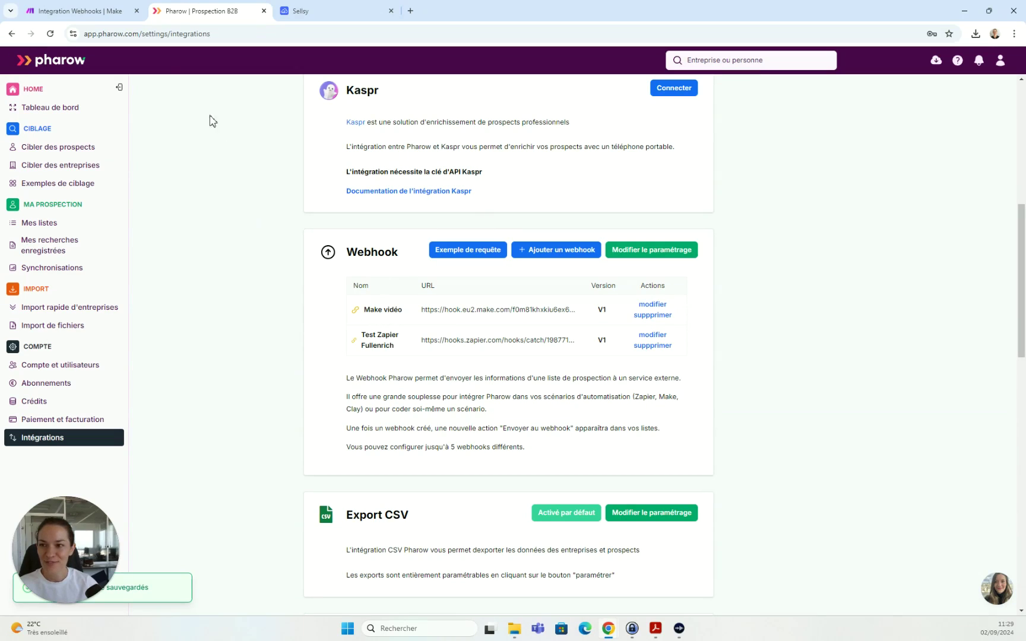
- Return to the Make scenario and run it once so the webhook listens for incoming data
click(107, 11)
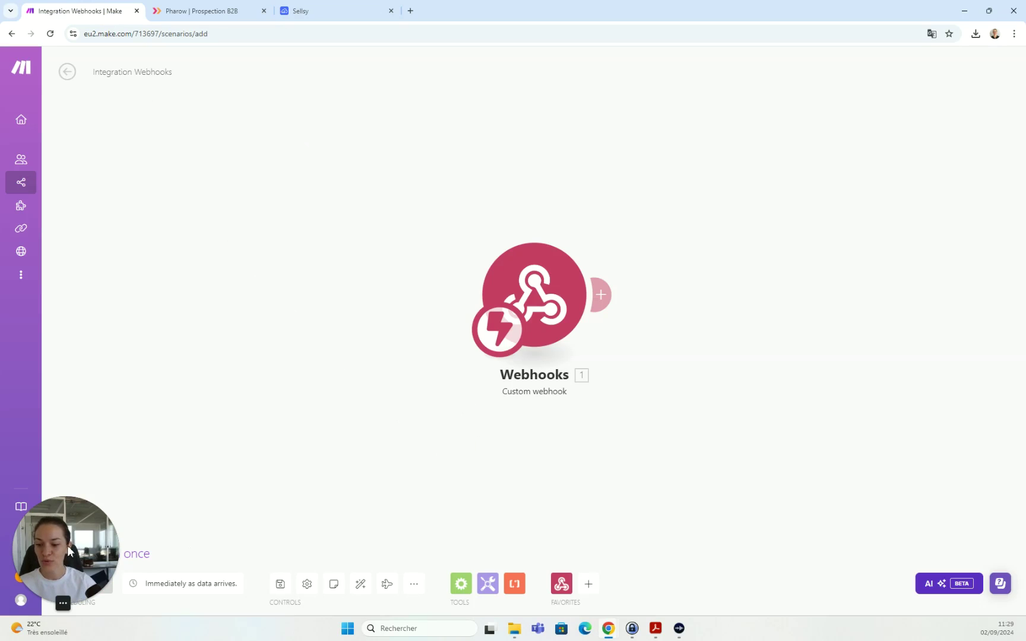
drag(71, 538, 118, 439)
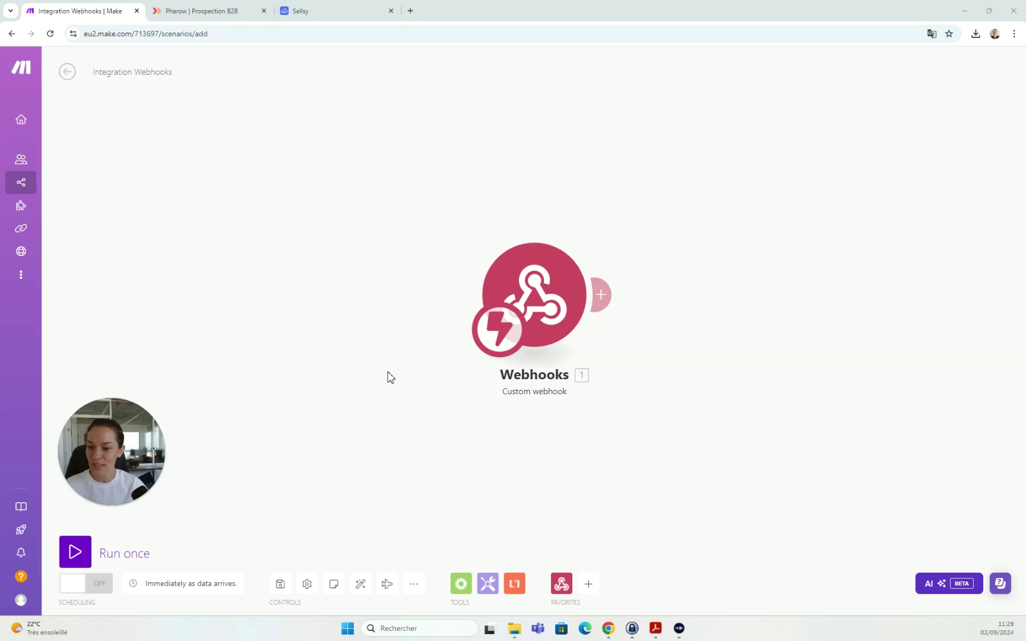
click(76, 553)
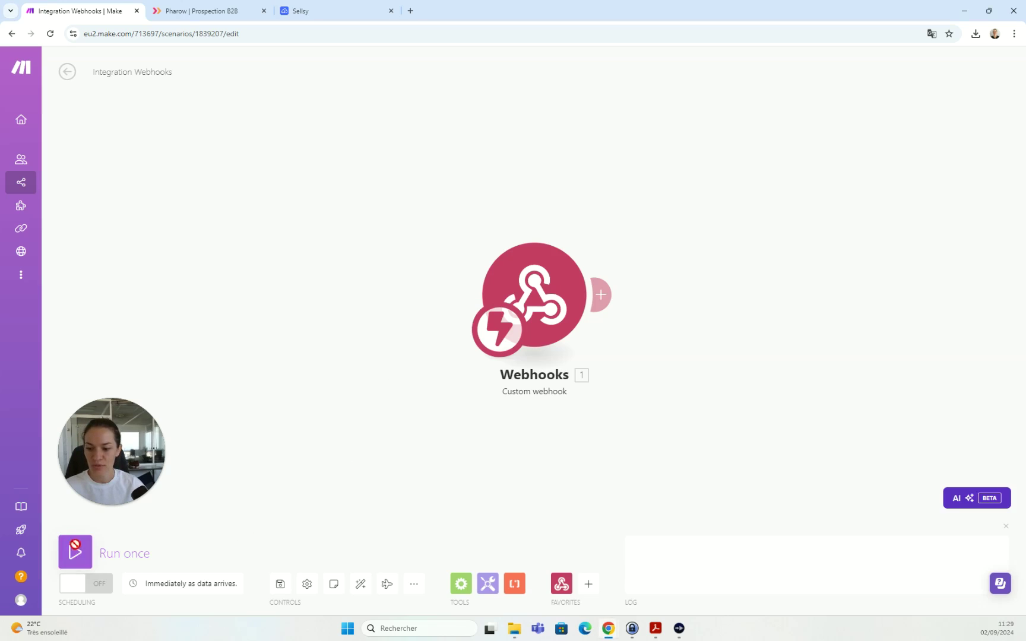
- Switch to Pharow, open the prospect list Dir Com Edition - pour Sellsy and send its first prospect to the Make vidéo webhook
click(217, 11)
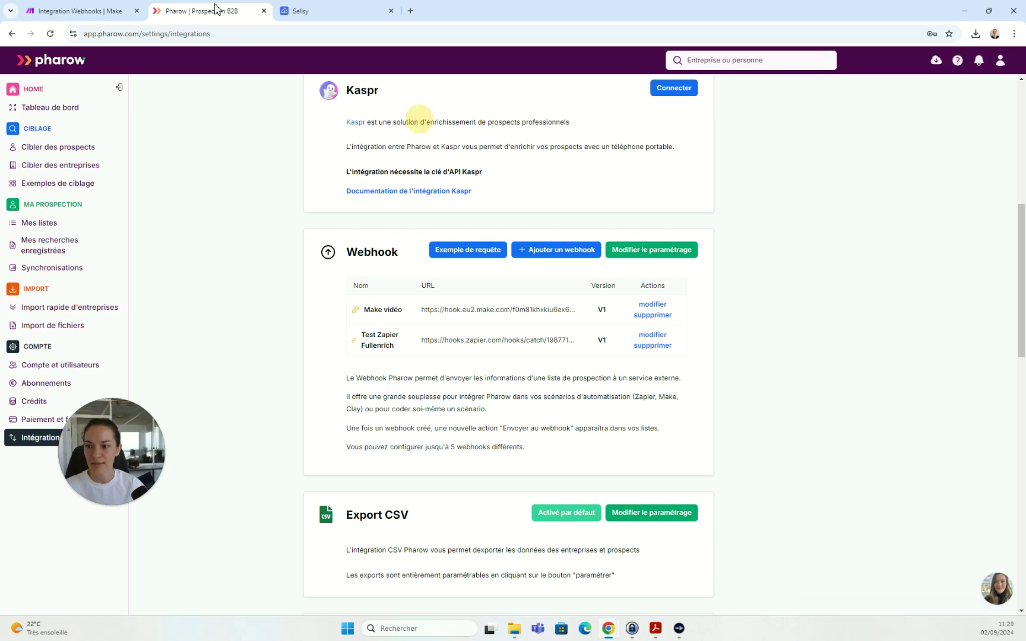
click(72, 226)
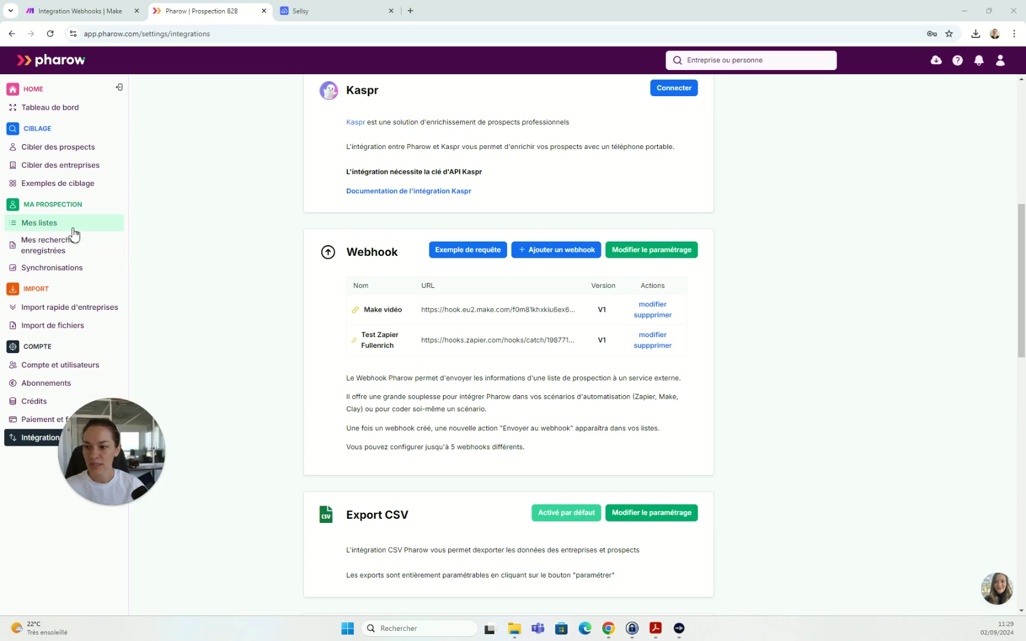
click(806, 379)
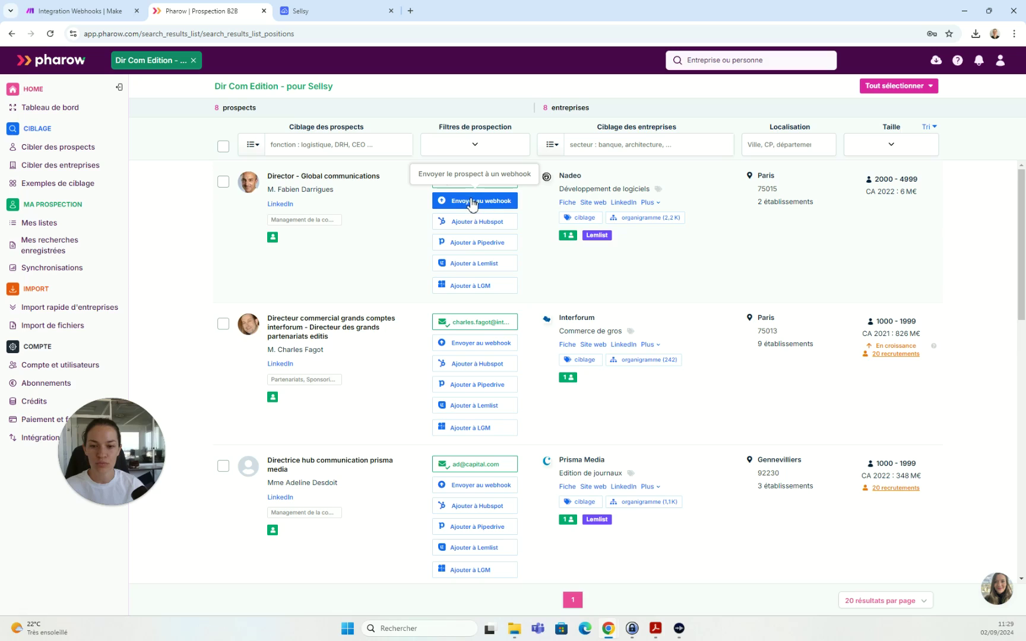
click(473, 203)
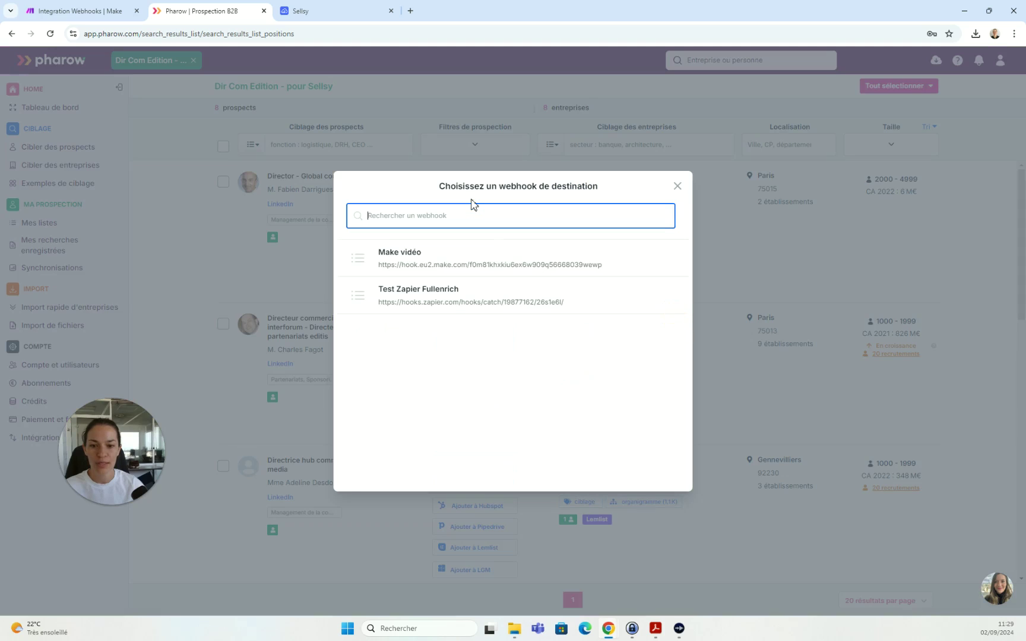
click(450, 262)
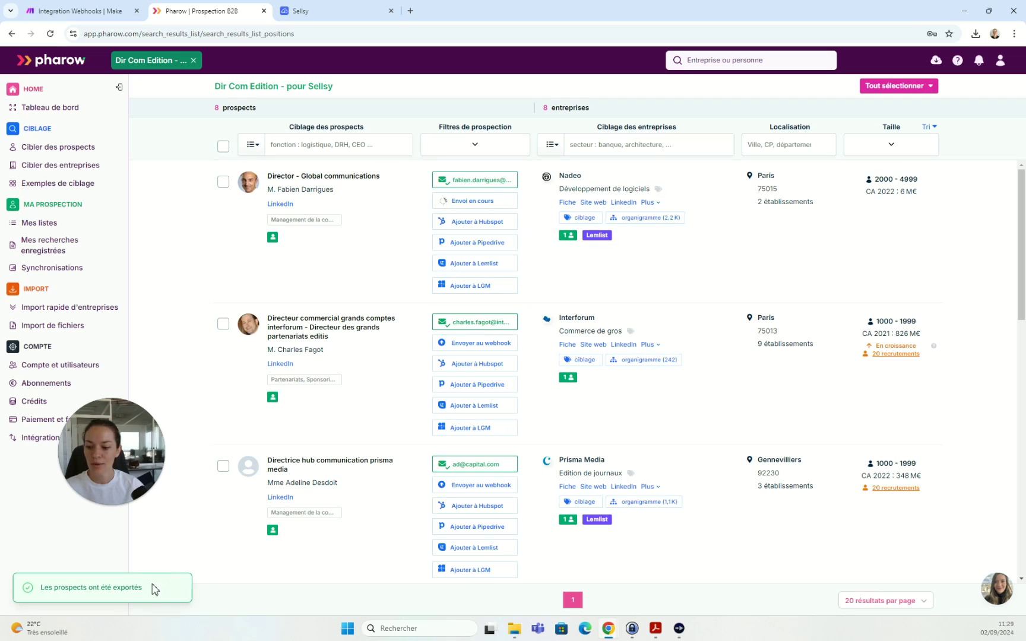
- Return to the Make scenario and examine the position, person and company data received by the webhook
click(89, 9)
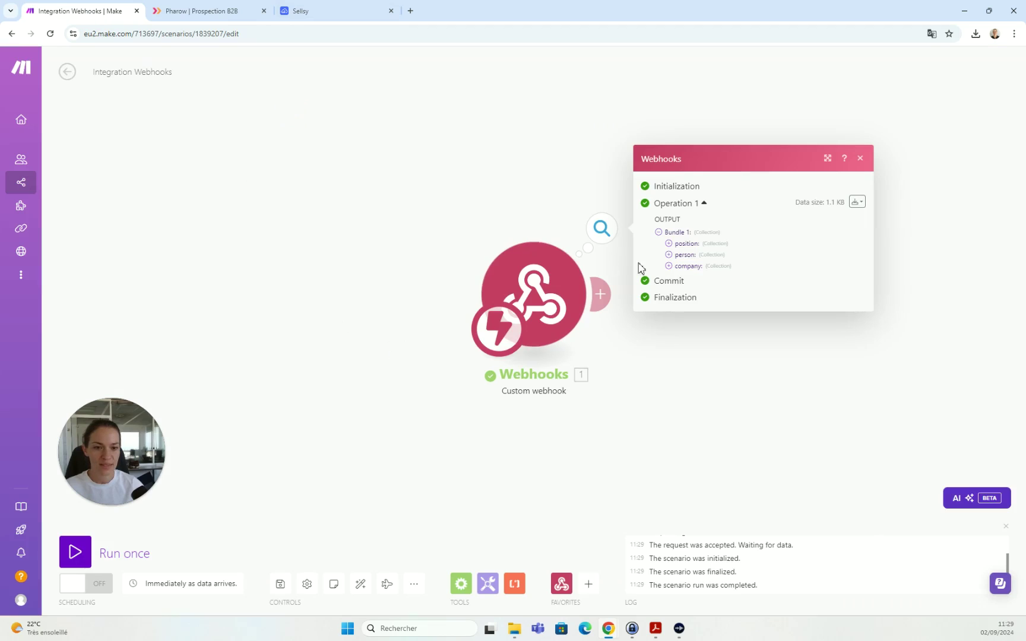
click(670, 245)
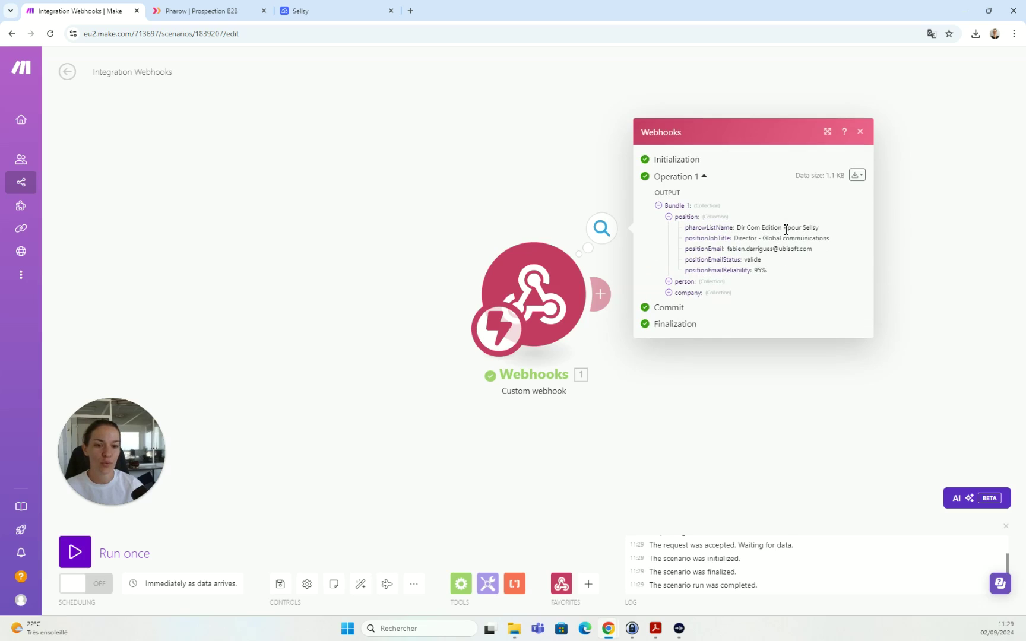
click(669, 282)
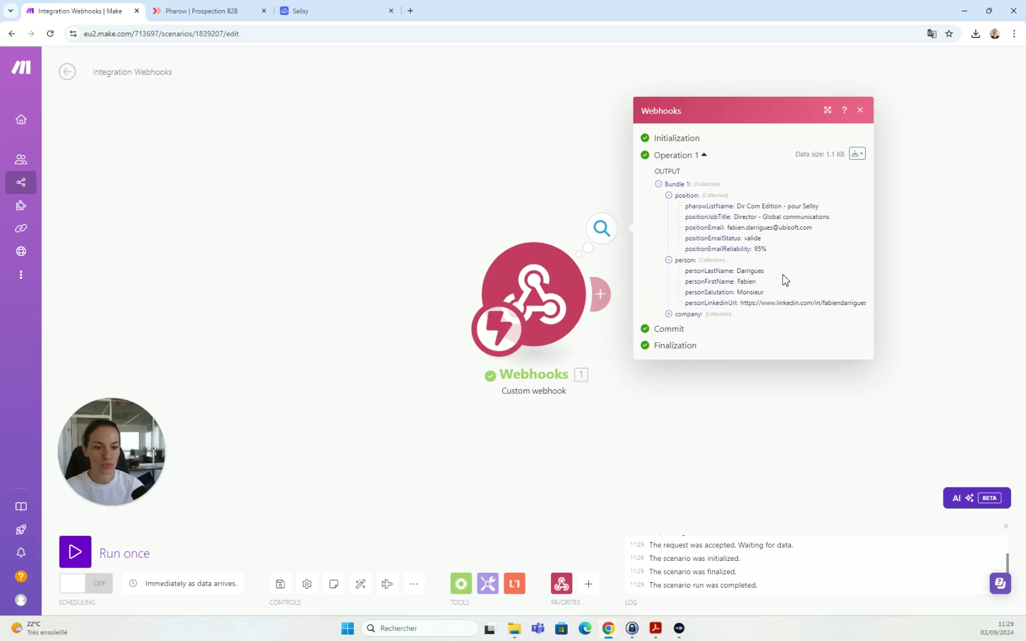
click(668, 314)
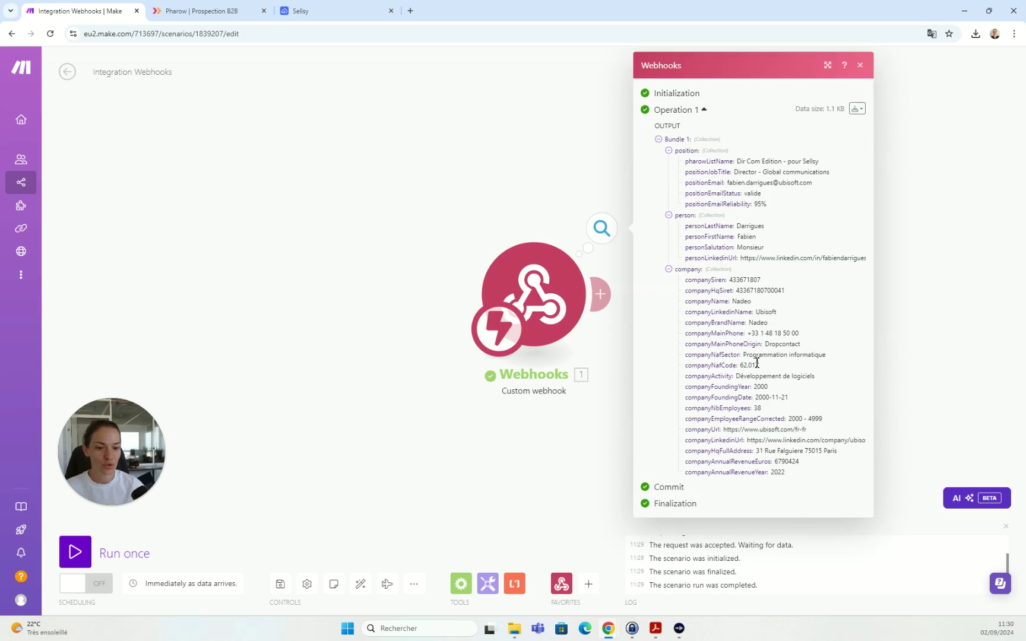
click(895, 344)
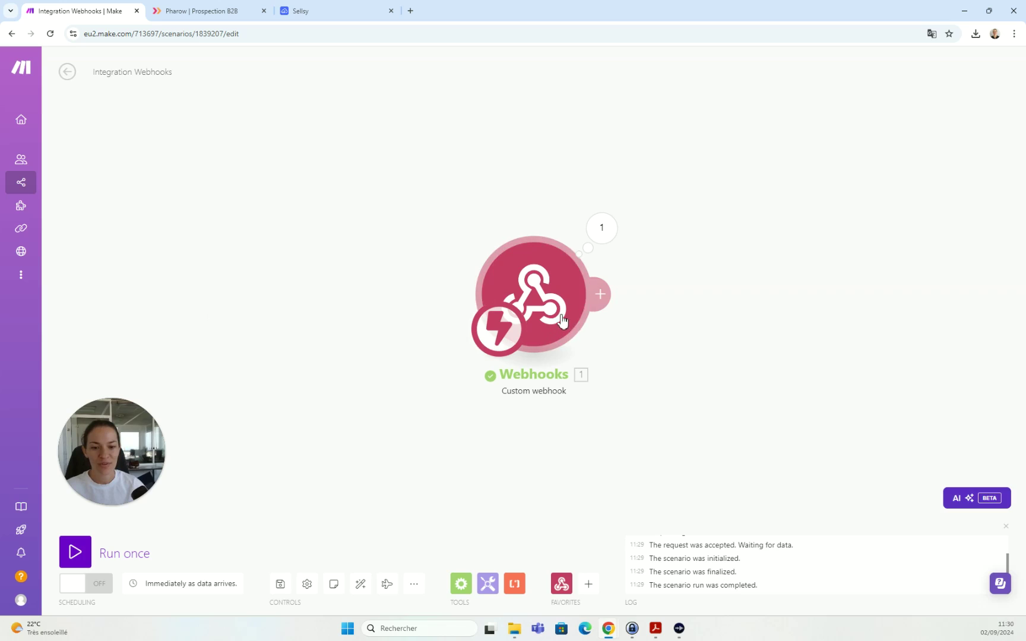
- Add a Sellsy Create a Company module after the Webhooks module
click(601, 294)
click(739, 314)
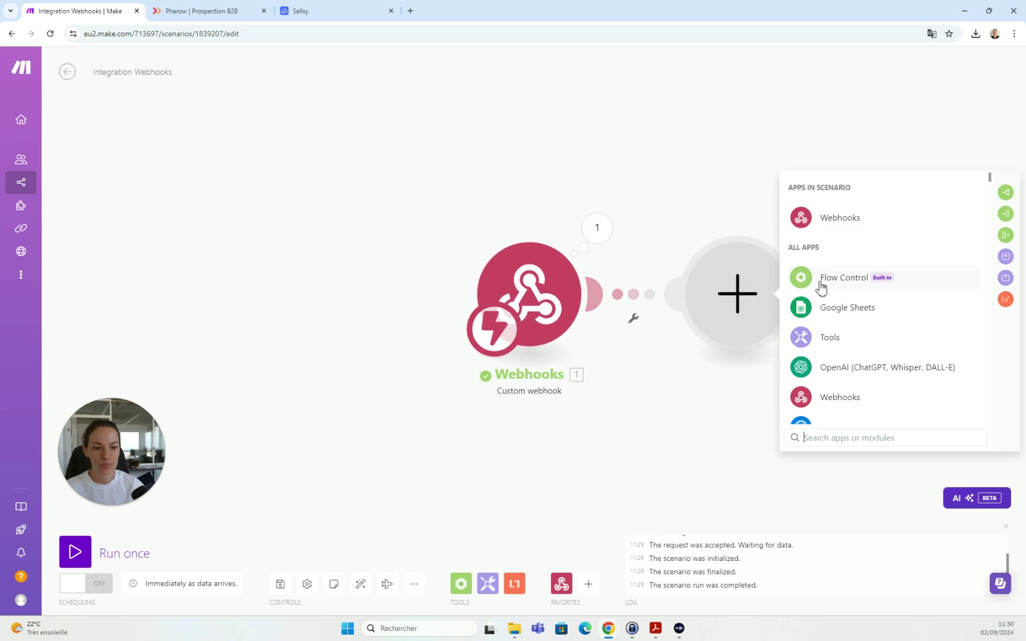
text(sellsy)
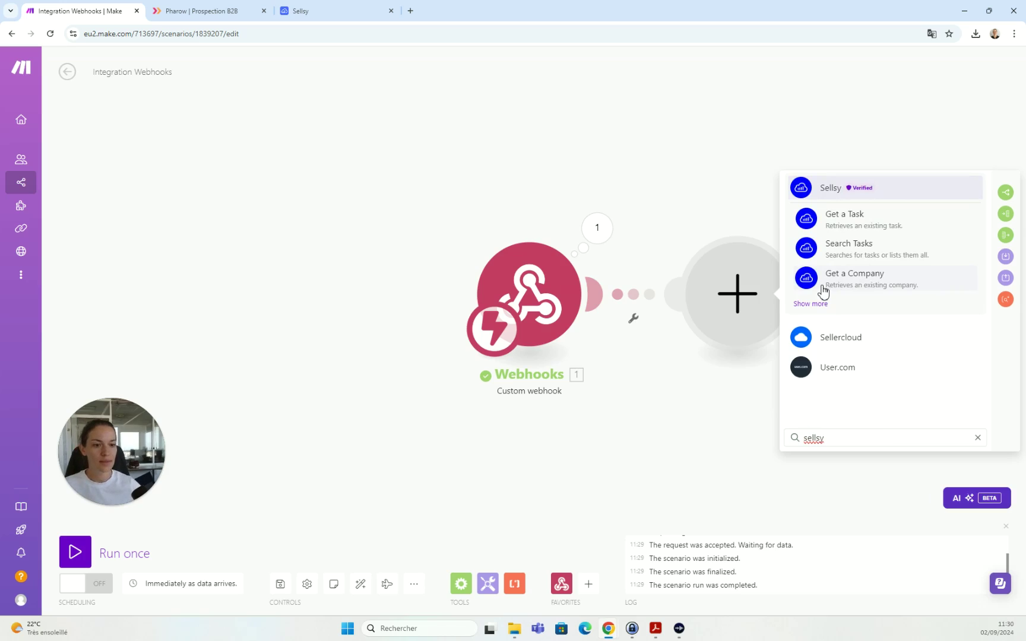
click(917, 189)
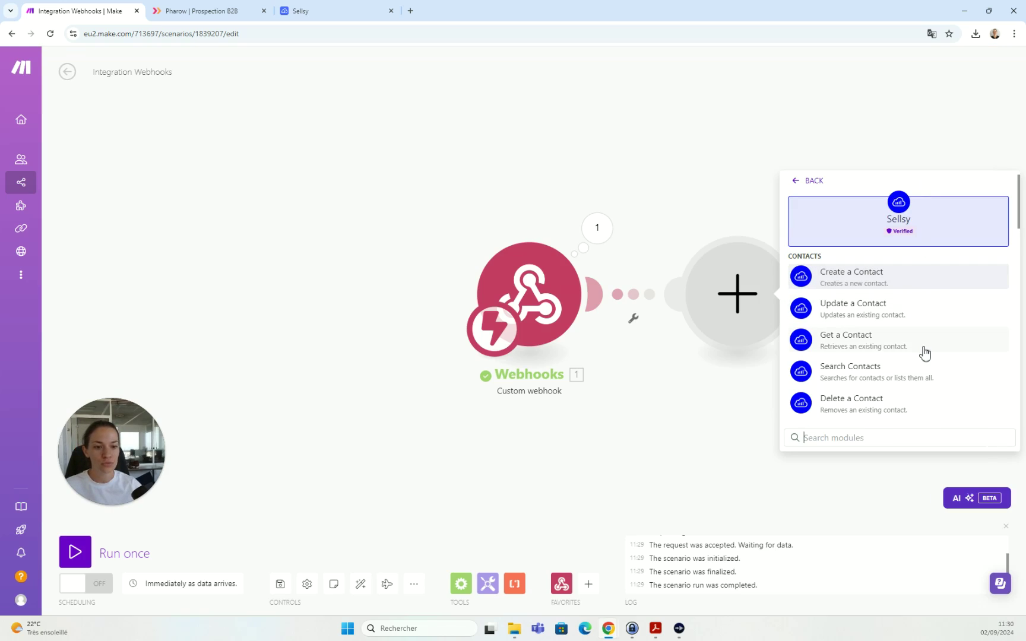
scroll(924, 354, down, 1)
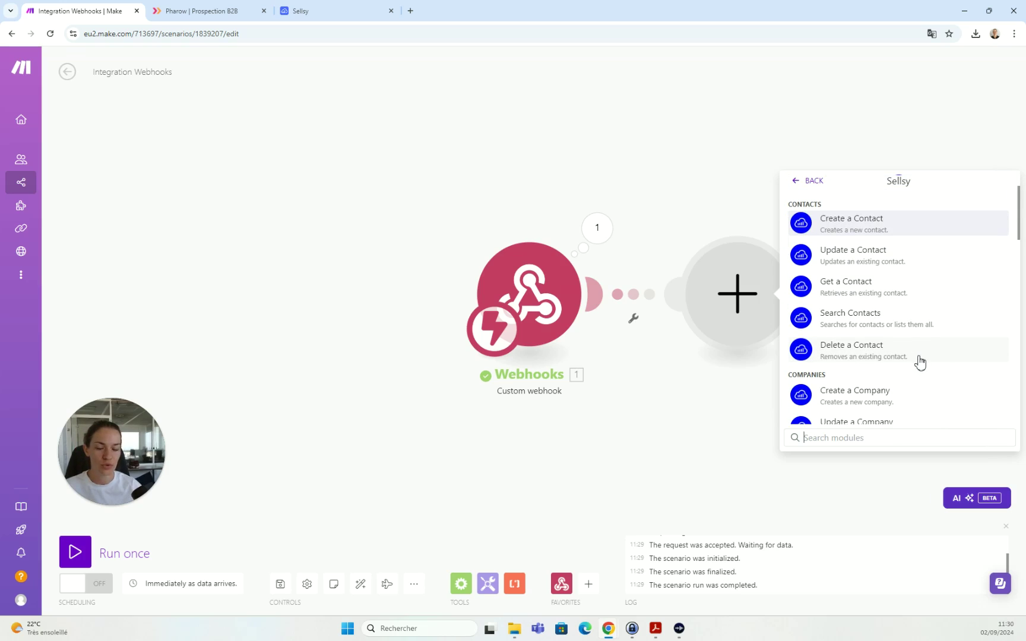
scroll(920, 362, down, 1)
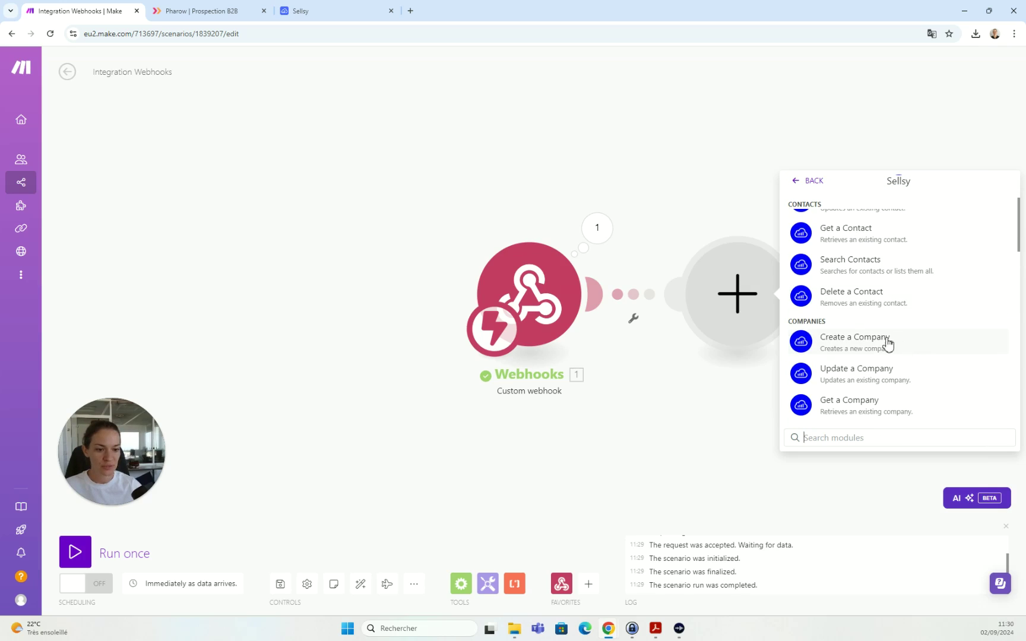
click(871, 344)
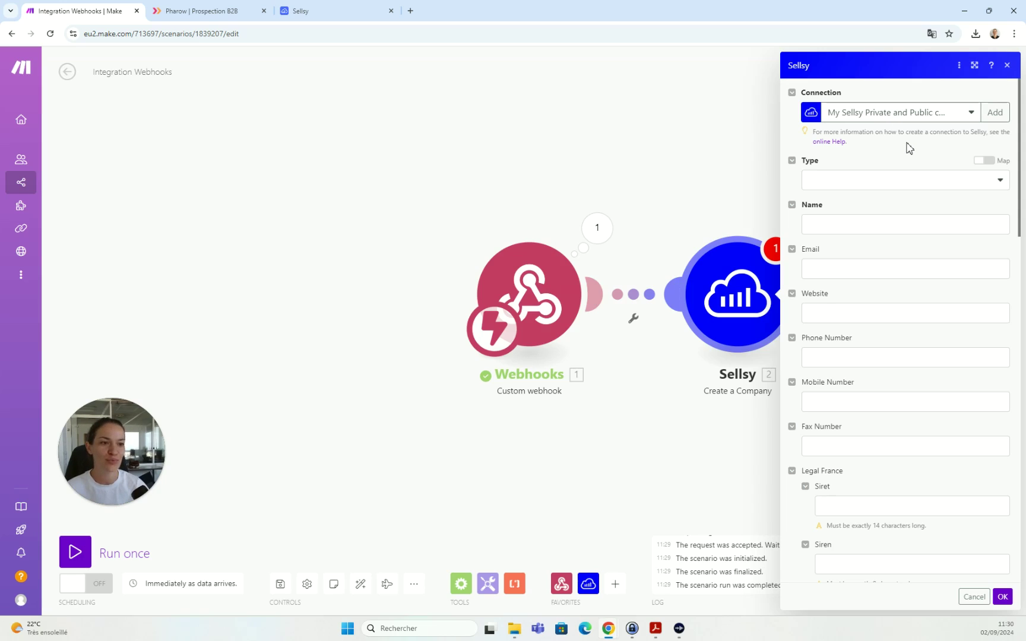
- Set the company type to Prospect and map Name to companyName, Website to companyUrl and Phone Number to companyMainPhone
click(871, 187)
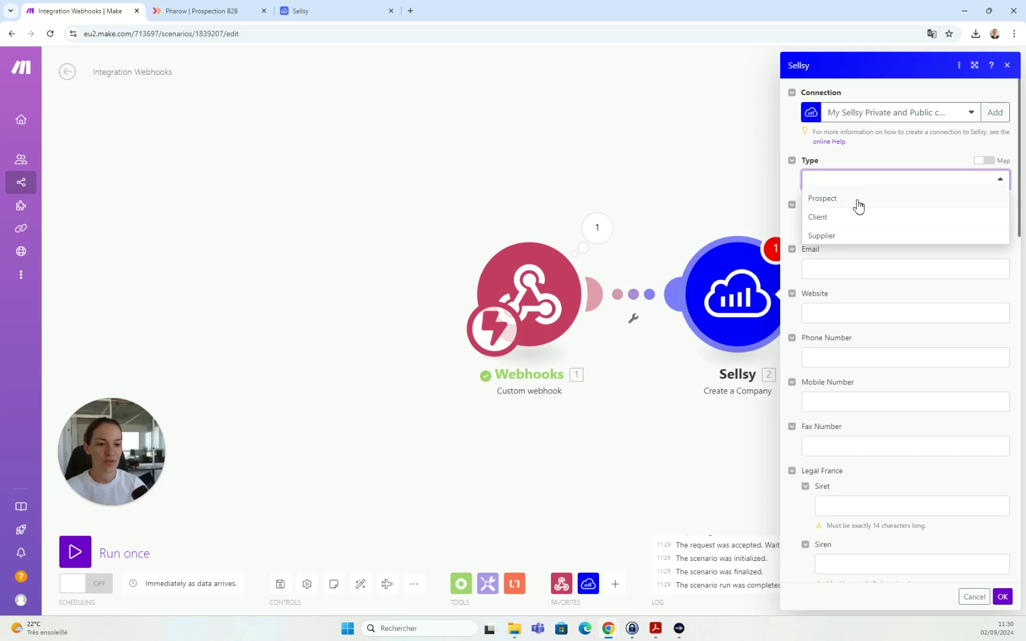
click(858, 205)
click(840, 226)
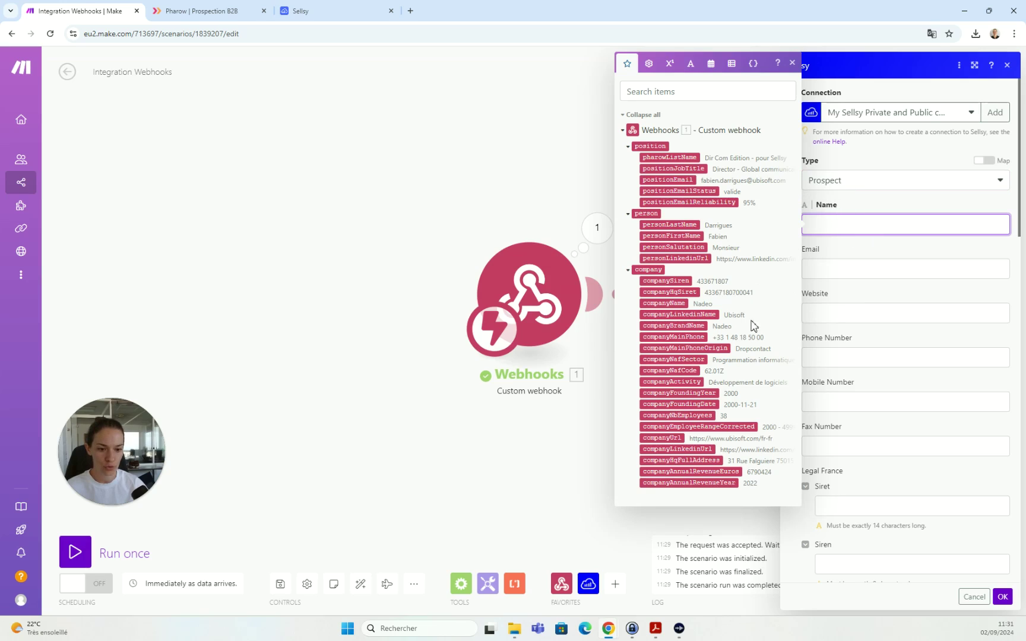
click(688, 302)
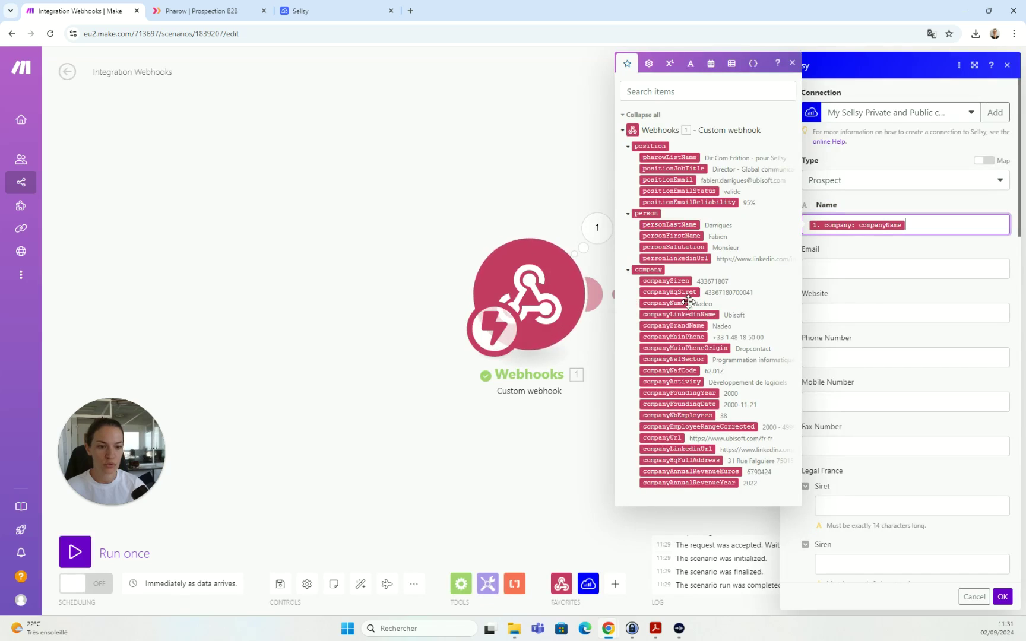
click(839, 319)
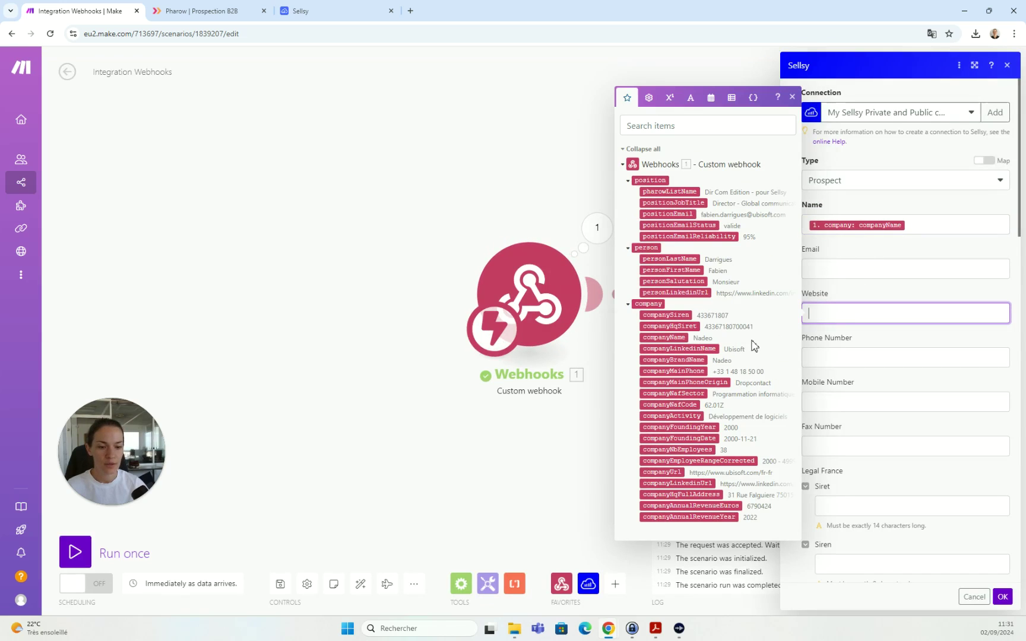
click(673, 473)
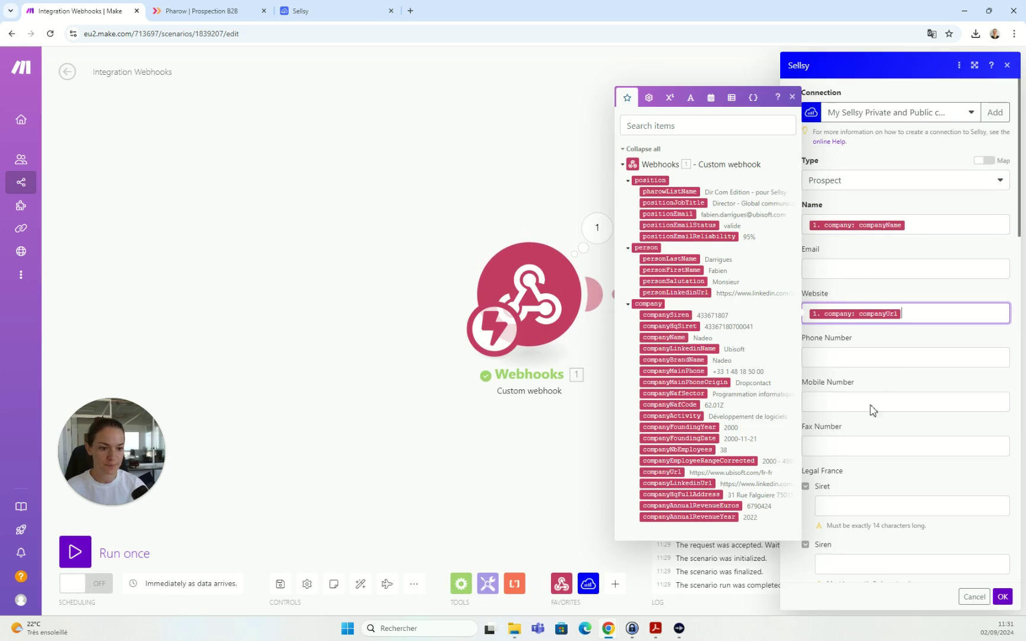
click(870, 355)
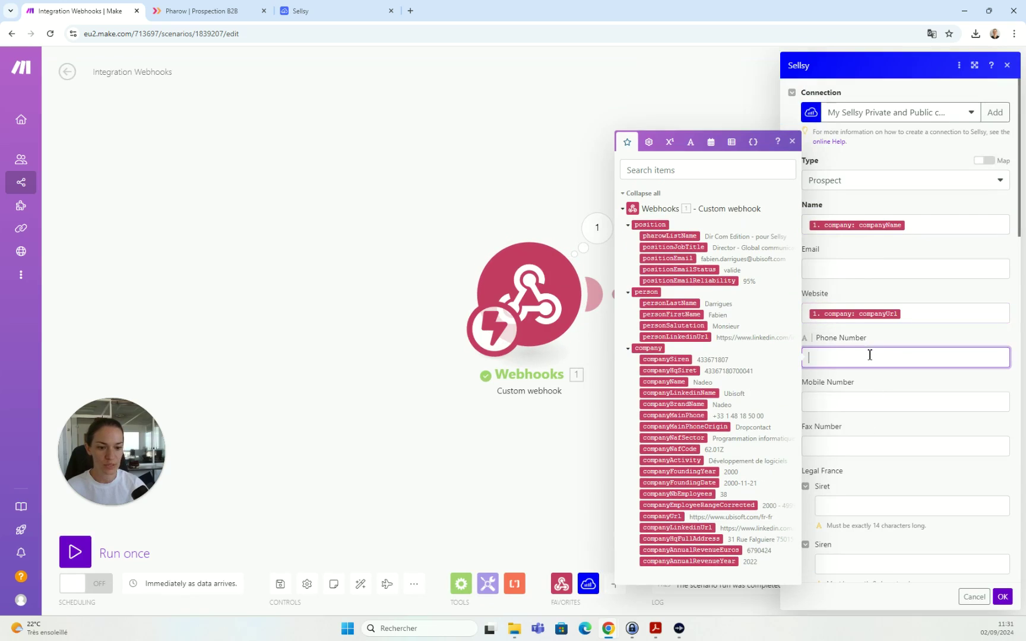
click(677, 416)
- Map the company's Siret to companyHqSiret and Siren to companySiren, and save the module settings
scroll(913, 443, down, 3)
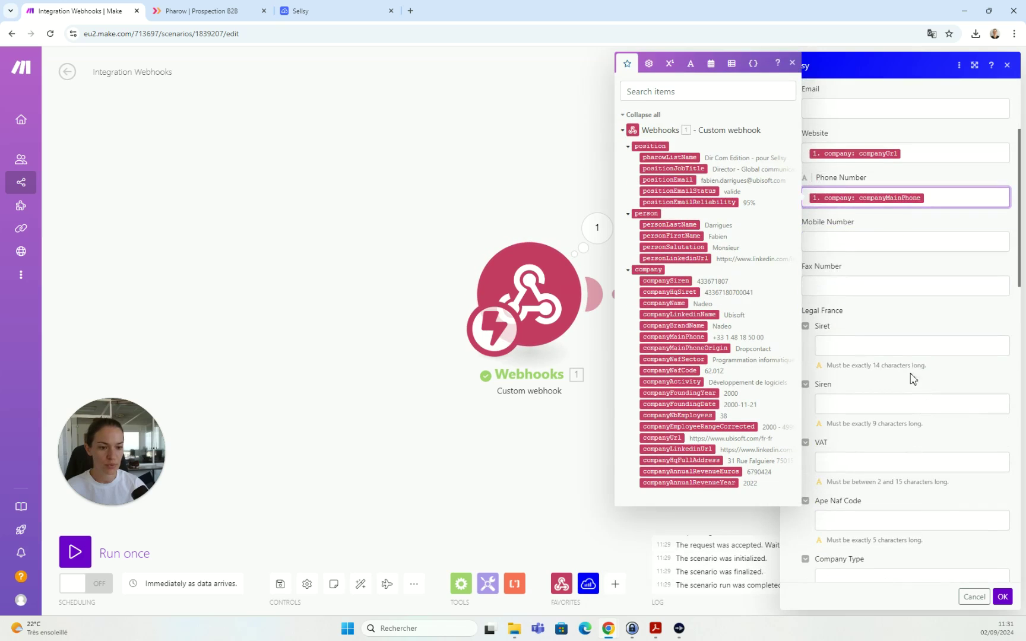
click(876, 347)
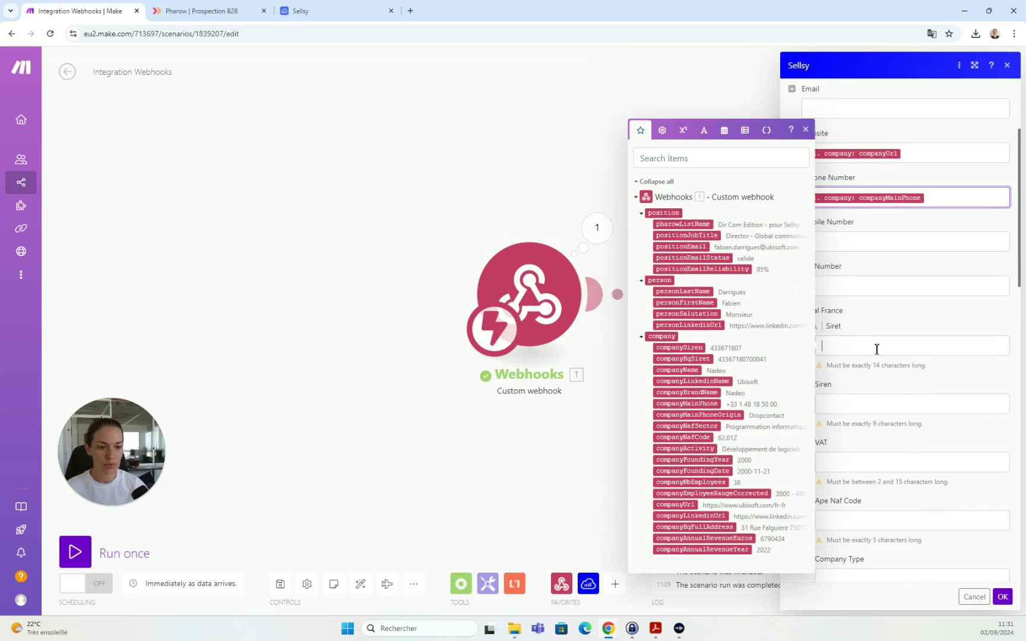
click(699, 362)
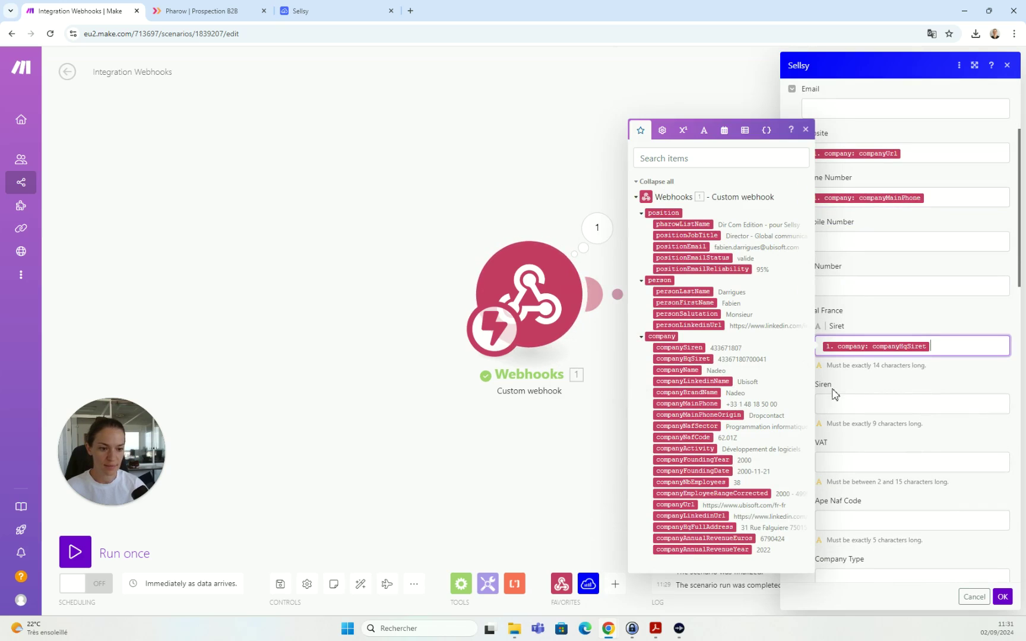
click(856, 403)
click(699, 385)
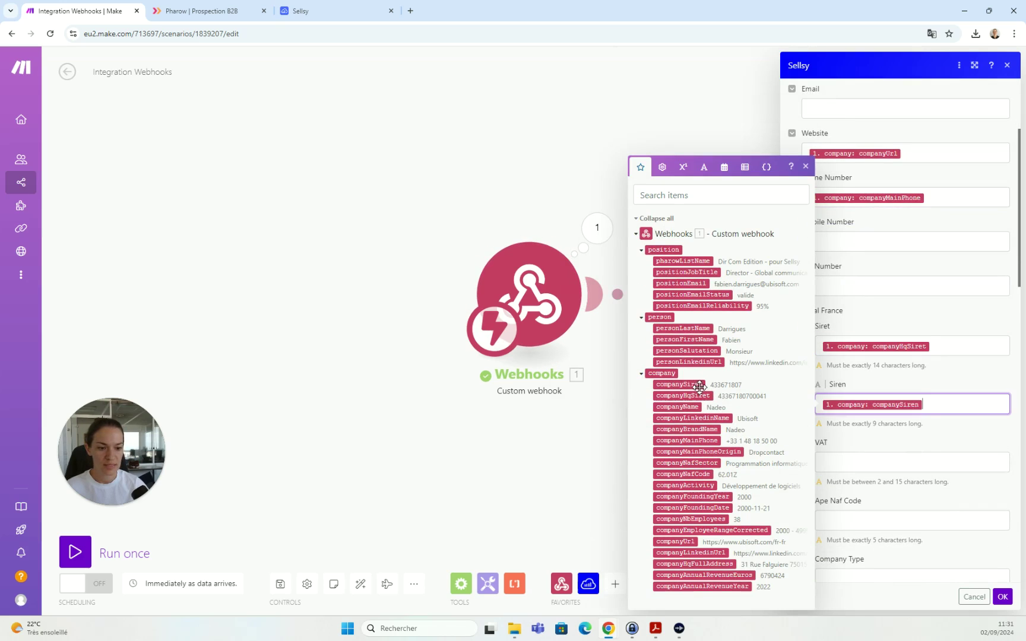
scroll(917, 466, down, 4)
scroll(919, 454, down, 10)
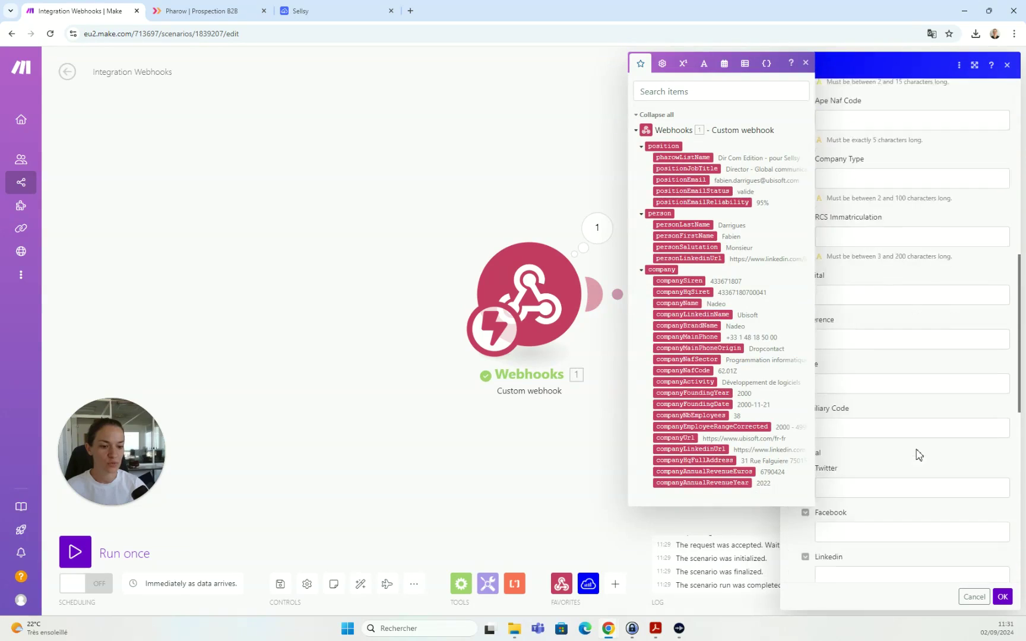
scroll(919, 455, down, 3)
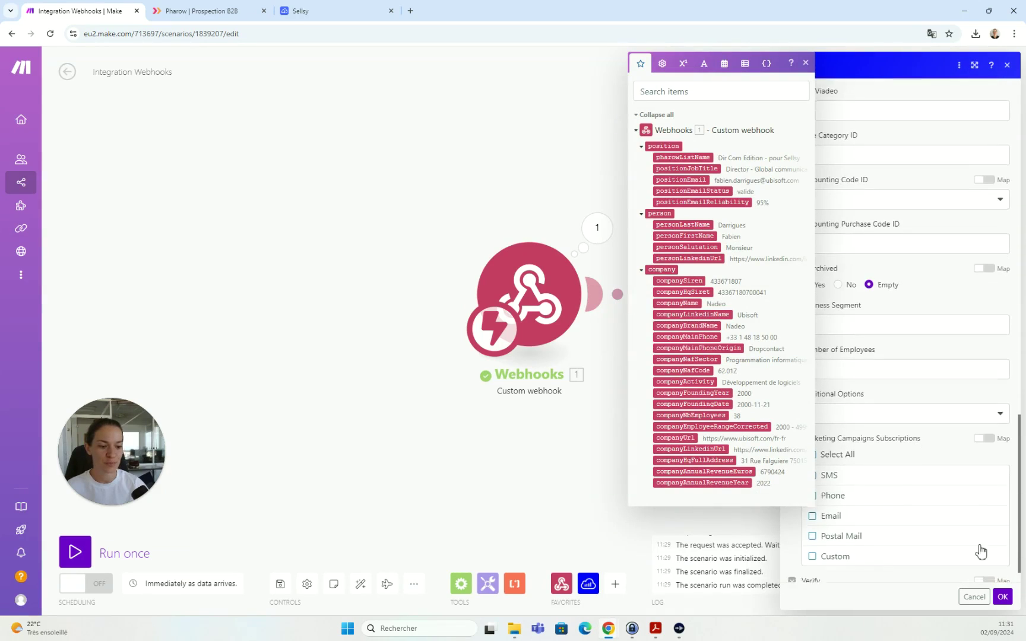
click(1003, 598)
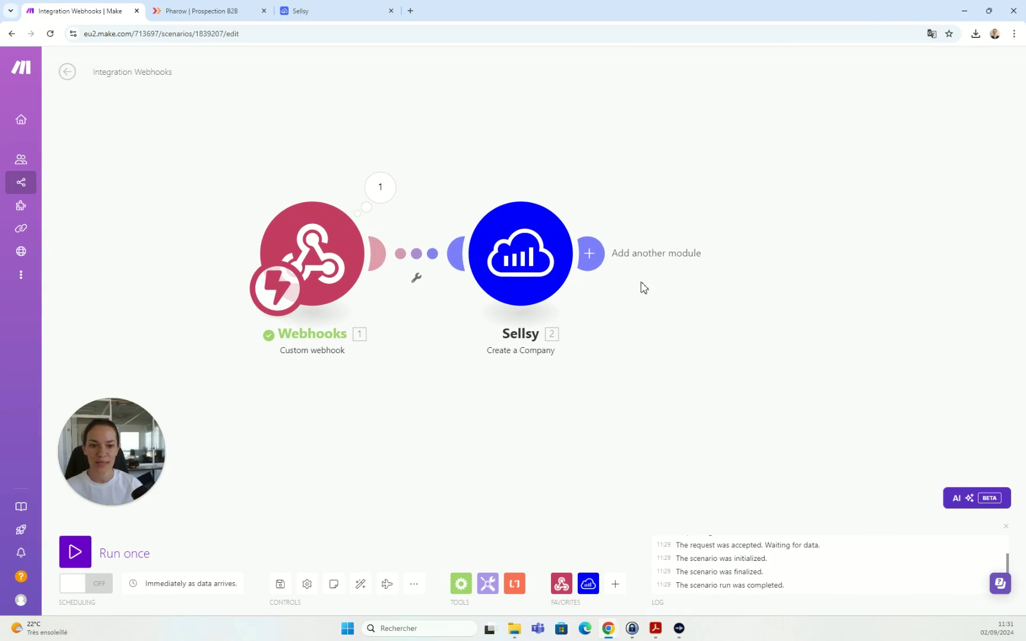
- Add a Sellsy Create a Contact module after the Create a Company module
click(590, 253)
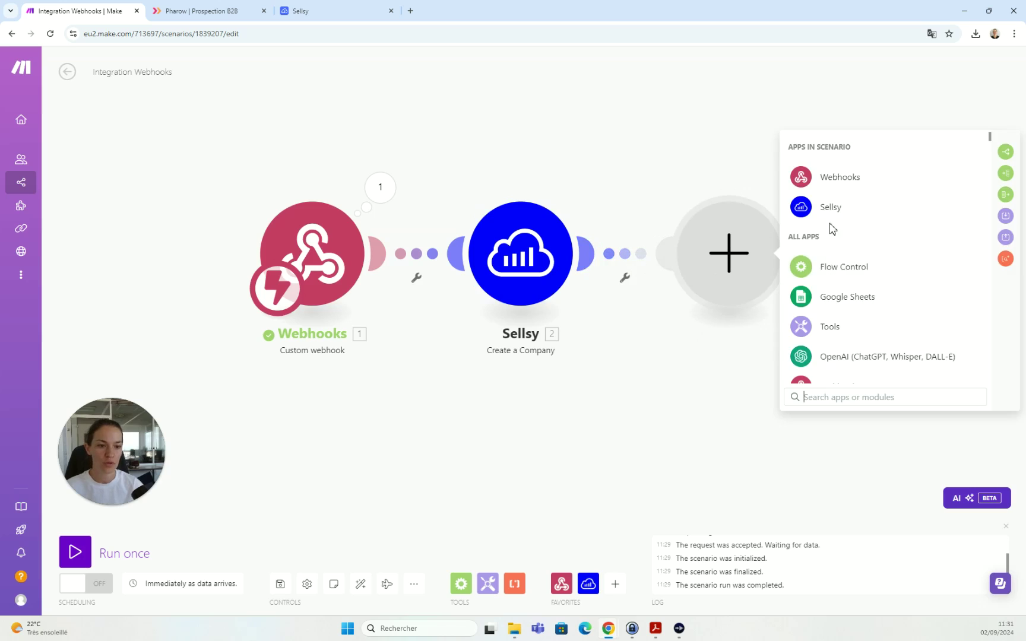
click(902, 214)
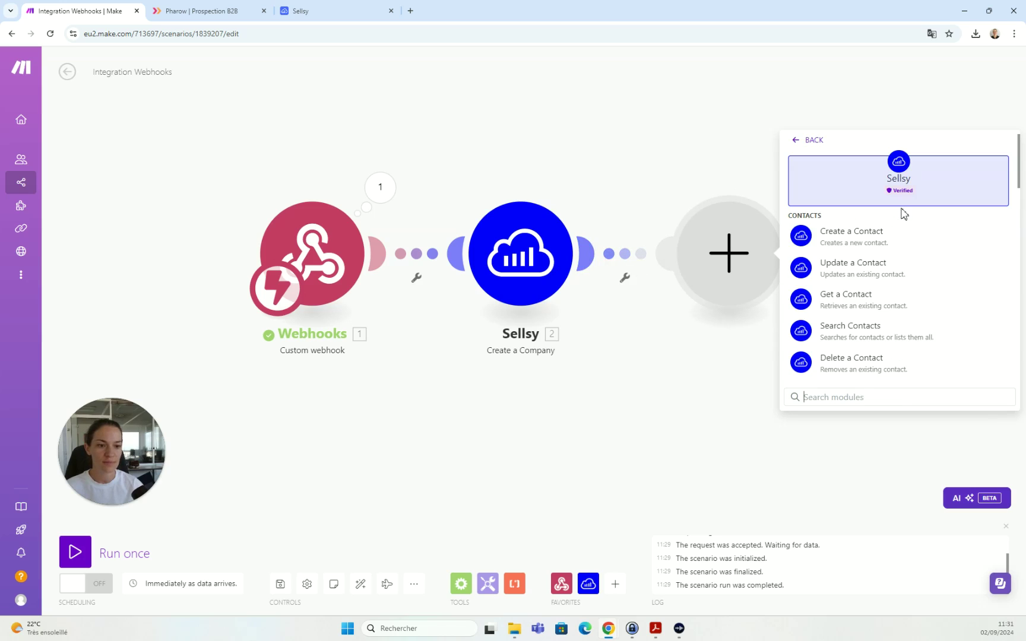
click(900, 243)
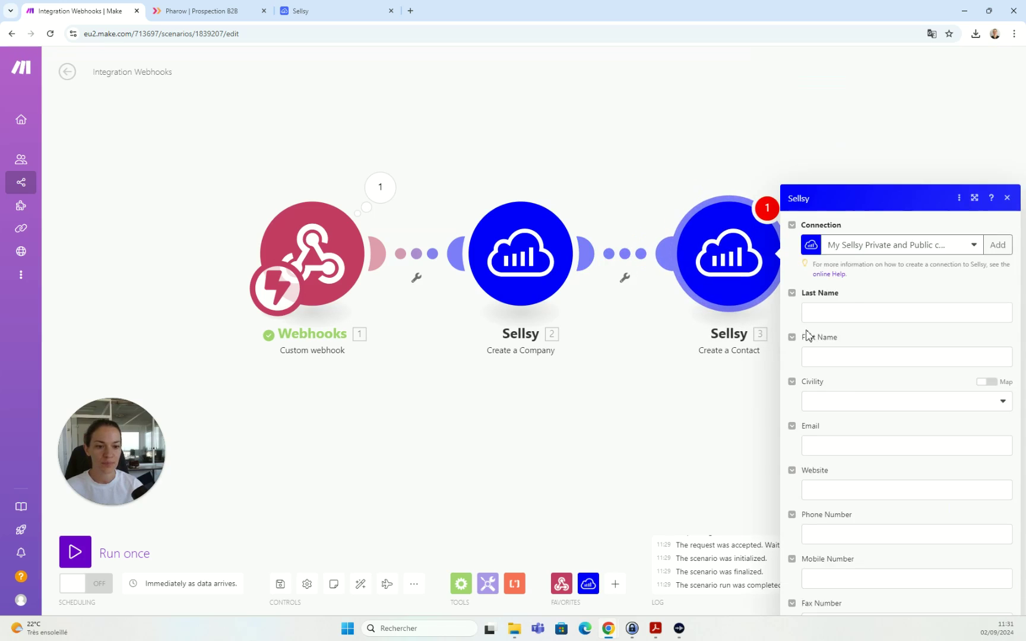
- Map the contact's Last Name to personLastName and First Name to personFirstName from the webhook data
click(858, 182)
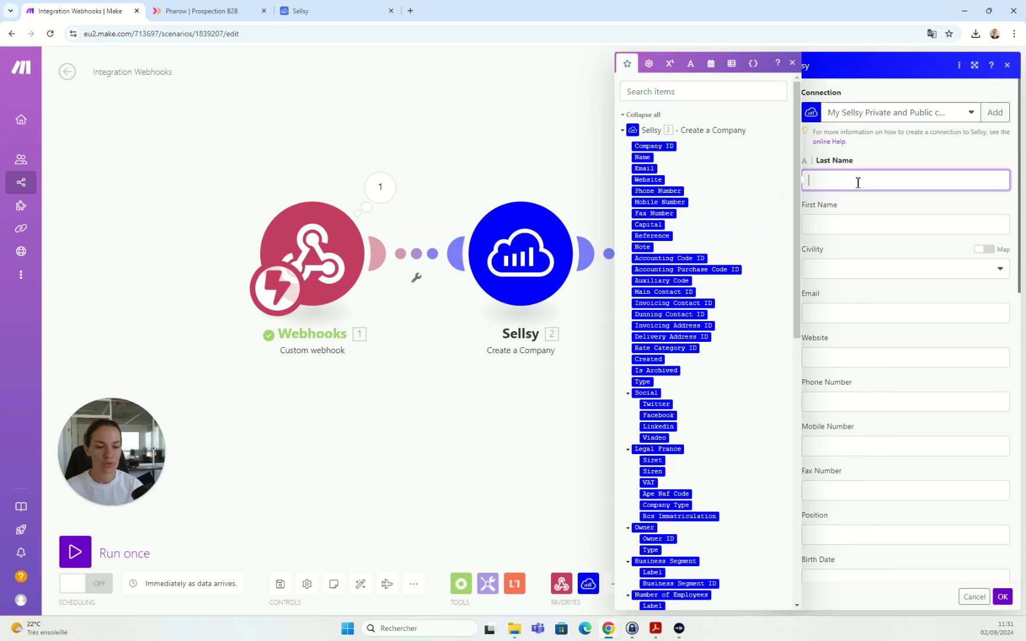
scroll(732, 386, down, 10)
scroll(732, 397, down, 3)
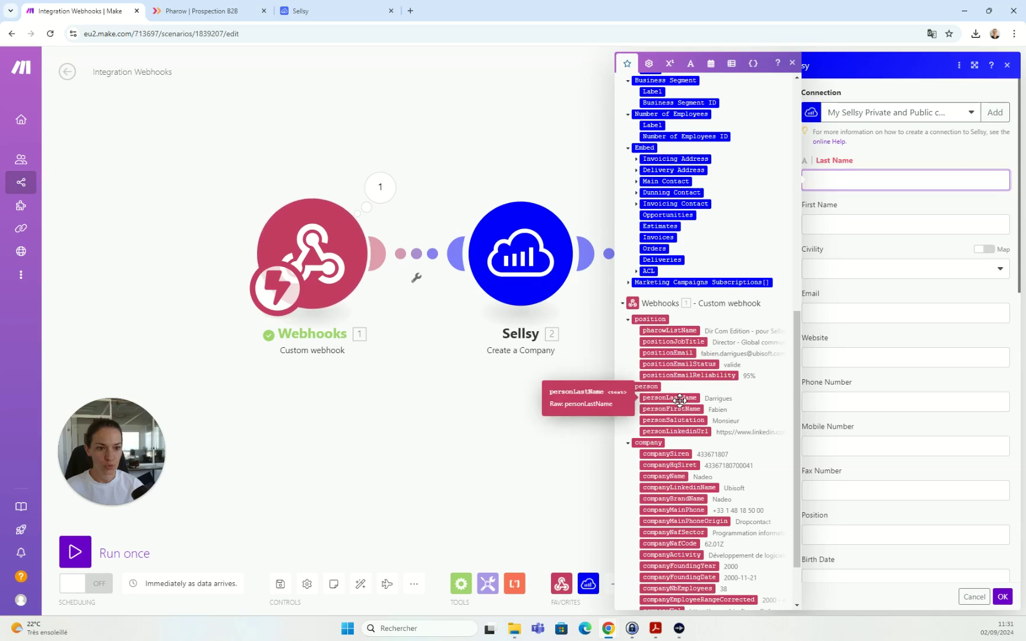
click(674, 398)
click(855, 230)
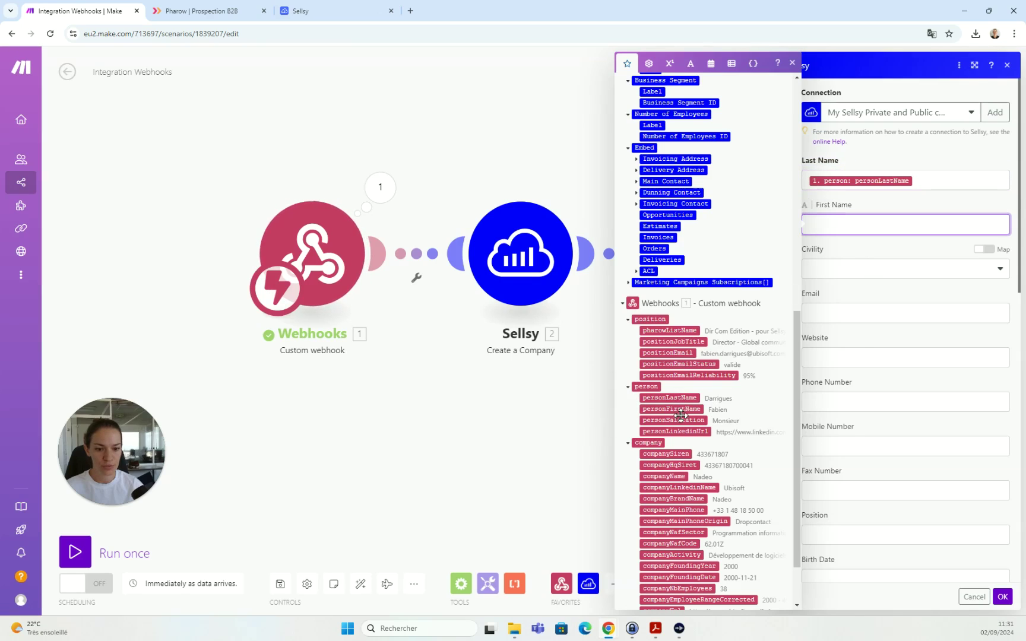
click(672, 409)
- Map the contact's Email to positionEmail and Position to positionJobTitle, and save the module settings
click(834, 315)
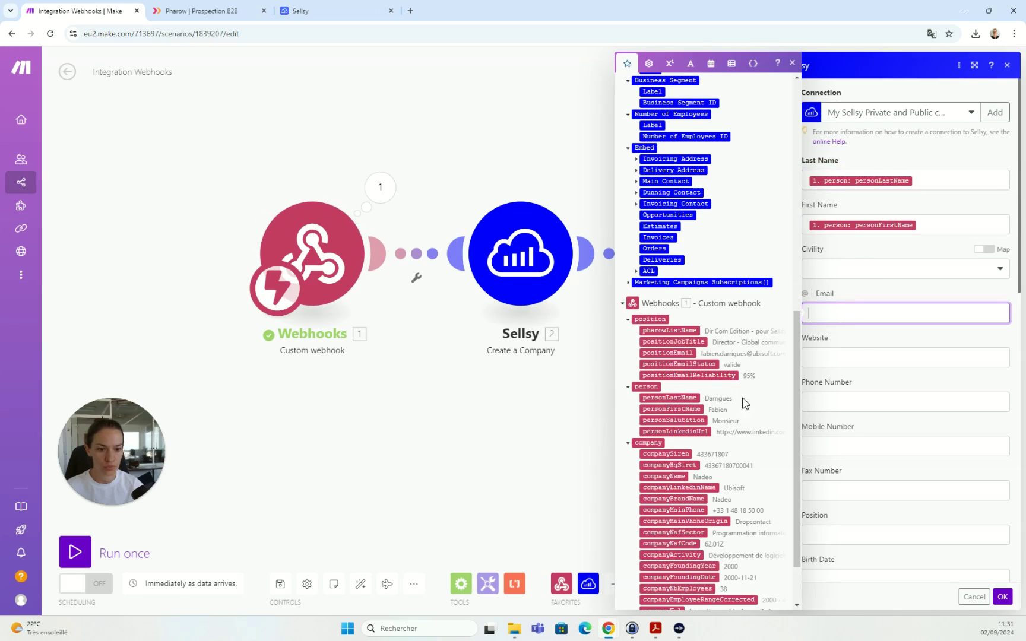
click(671, 353)
scroll(861, 378, down, 2)
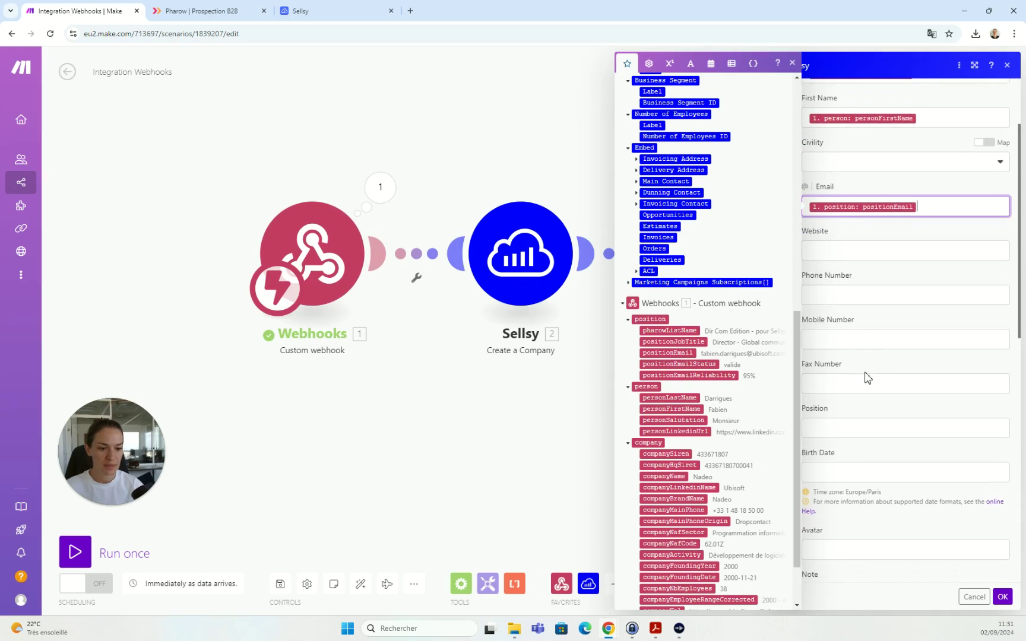
scroll(861, 377, down, 2)
click(841, 321)
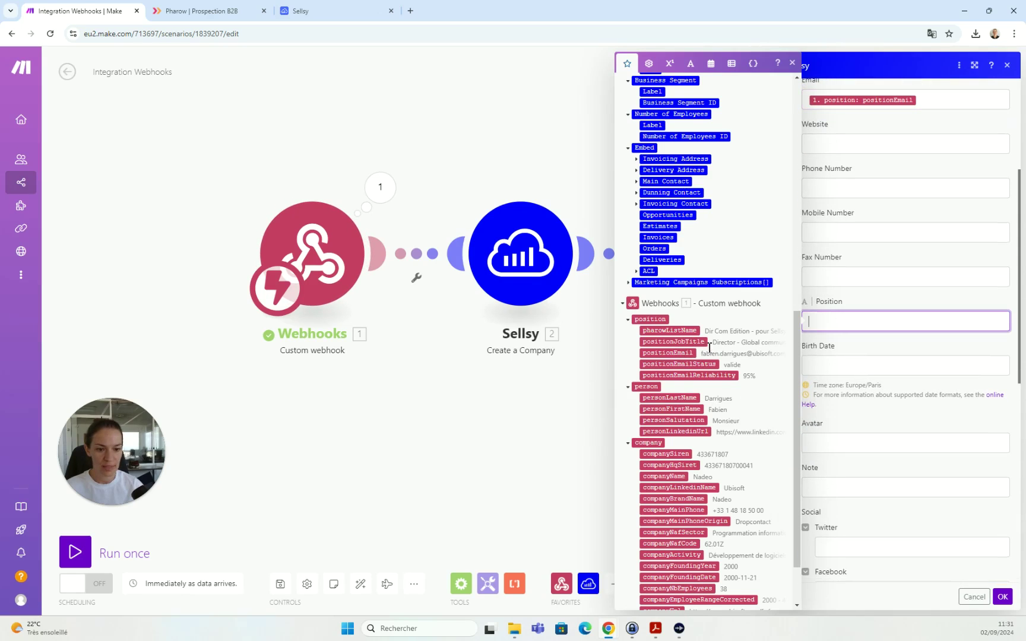
click(675, 342)
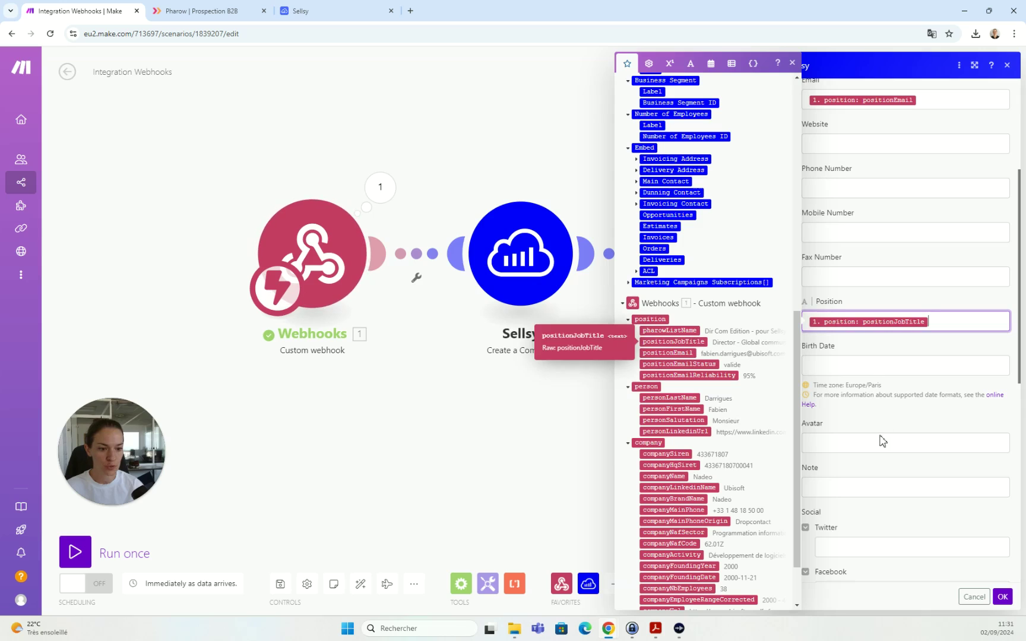
scroll(882, 439, down, 2)
scroll(882, 439, down, 7)
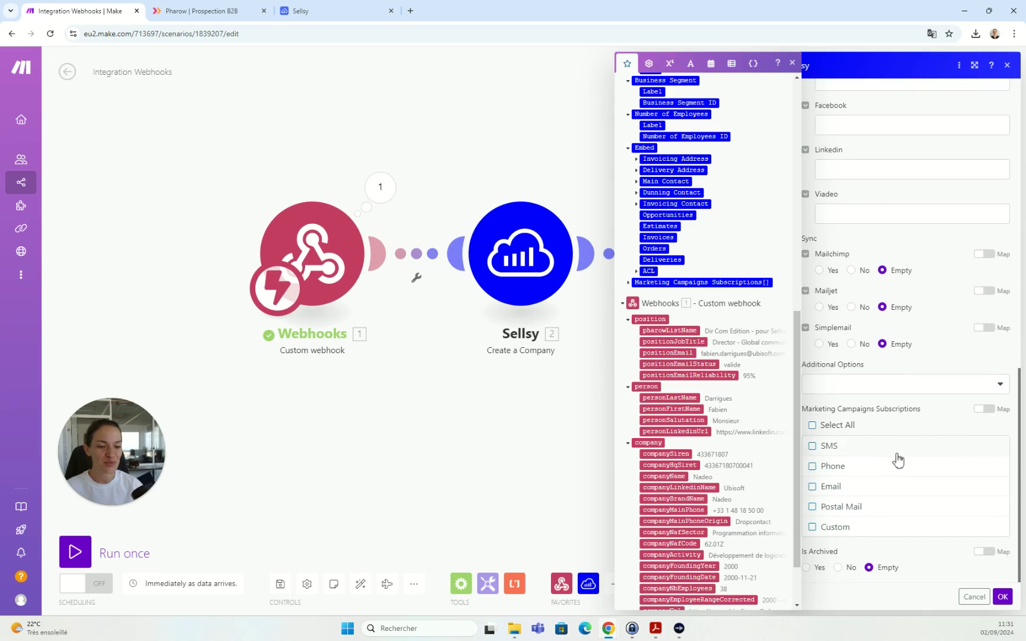
click(1003, 596)
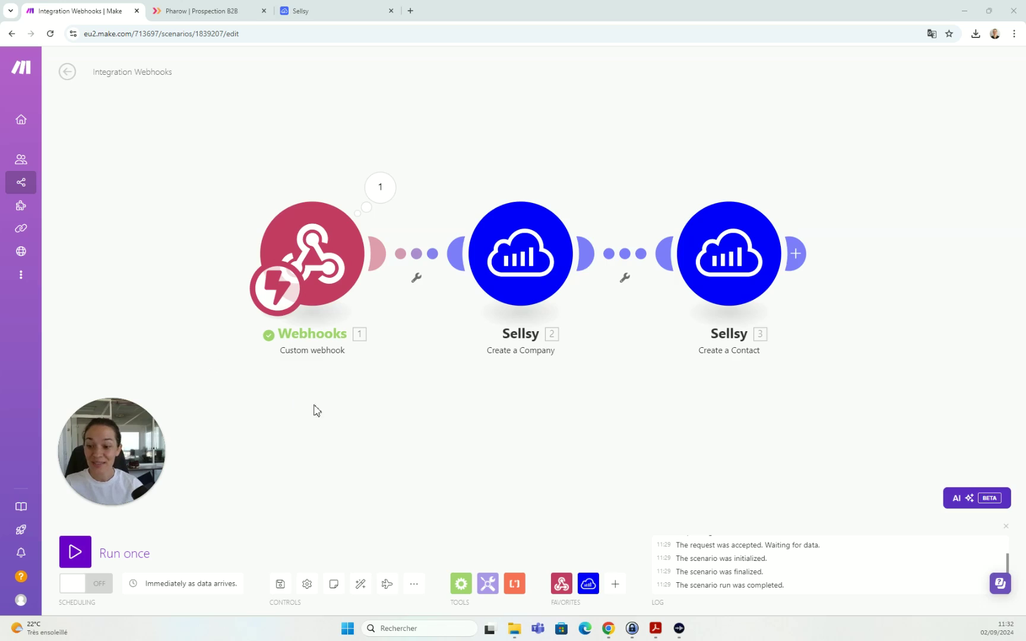
- Run the scenario once, send the Interforum prospect from Pharow to the Make vidéo webhook, and return to the scenario in Make
click(76, 552)
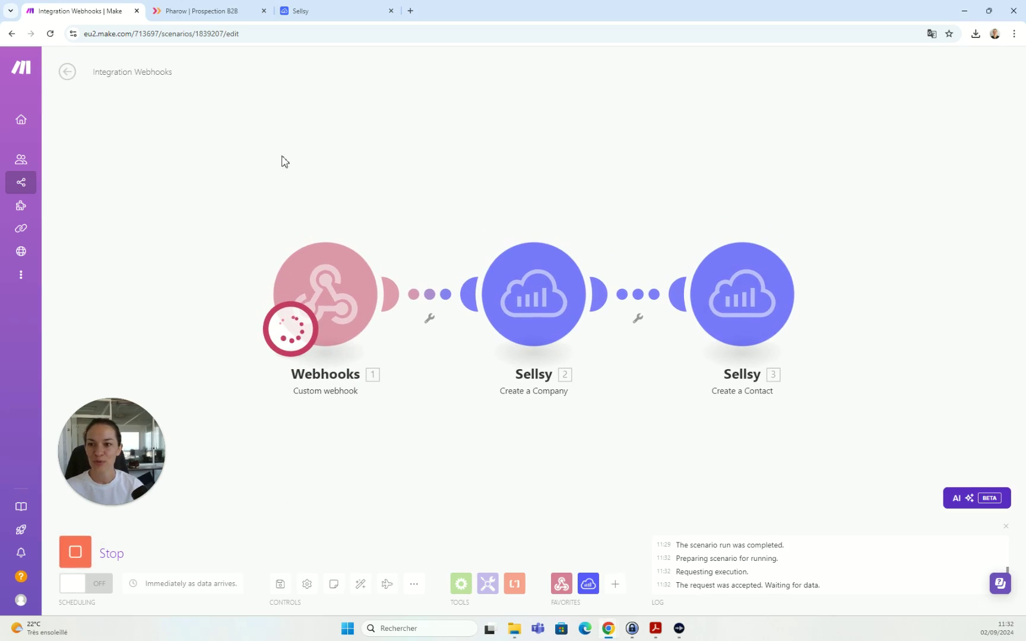
click(198, 12)
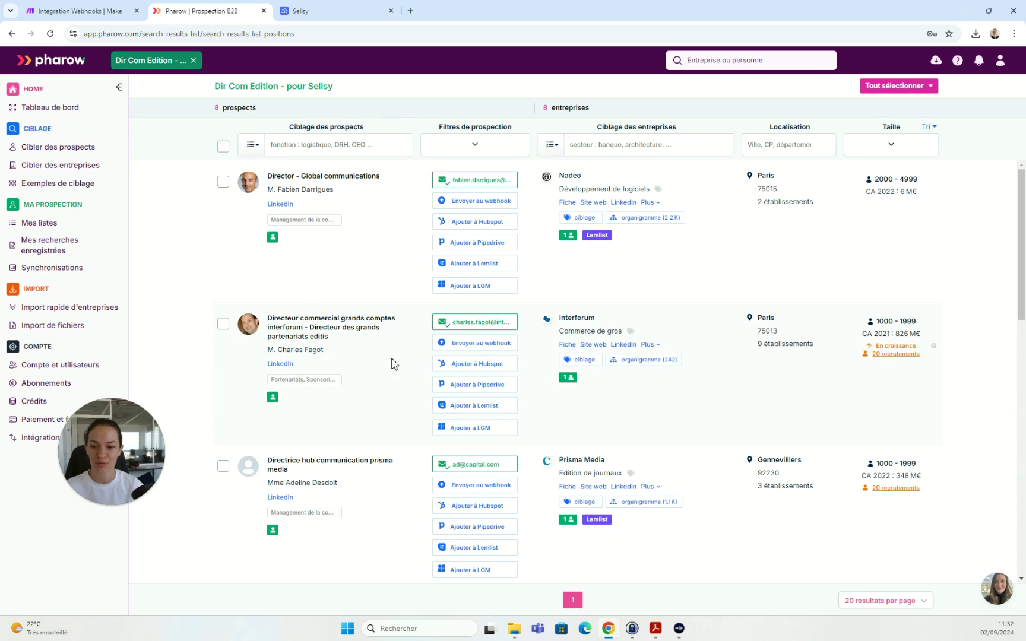
click(484, 346)
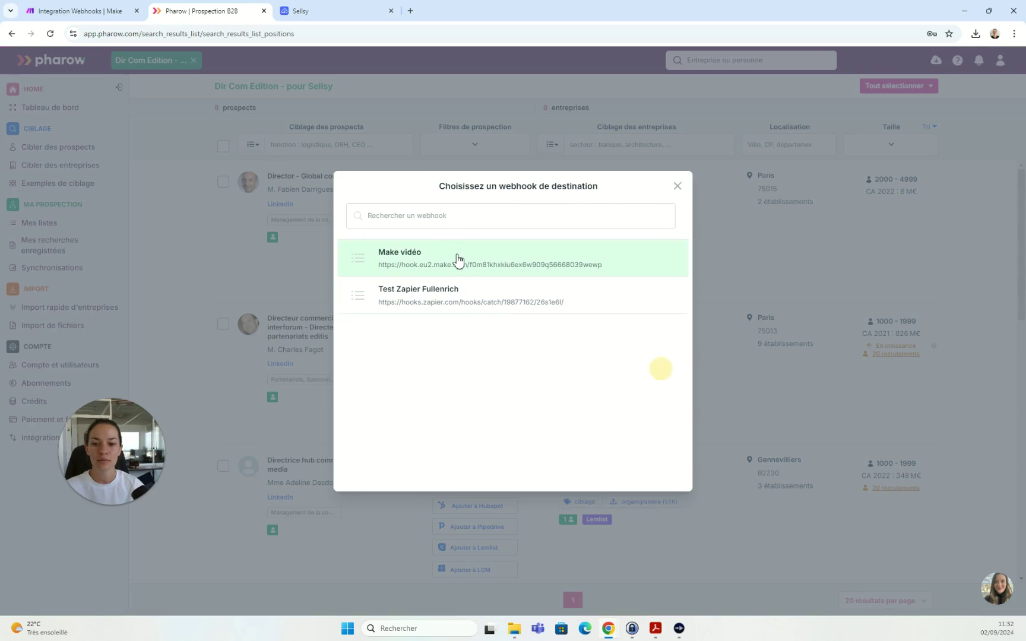
click(458, 261)
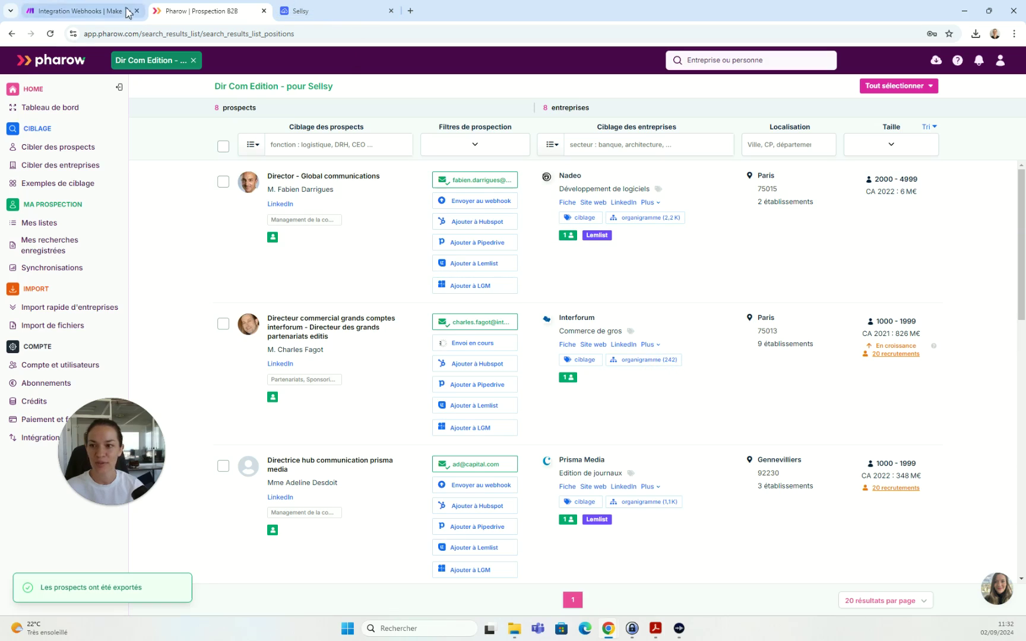
click(89, 11)
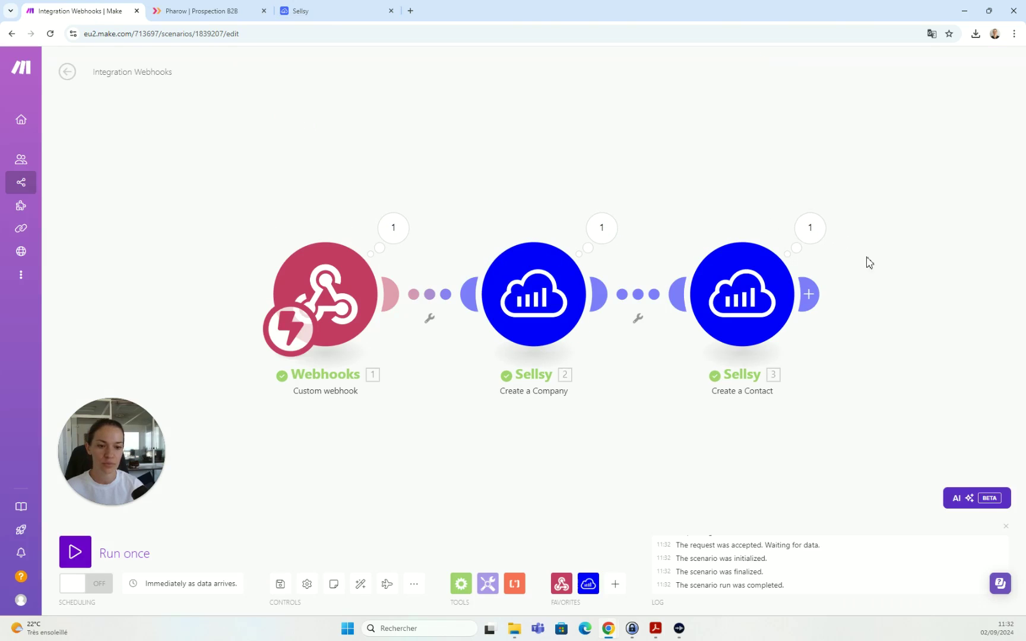
- Switch to Sellsy and open the Interforum record in the prospects list to check its general information
click(323, 13)
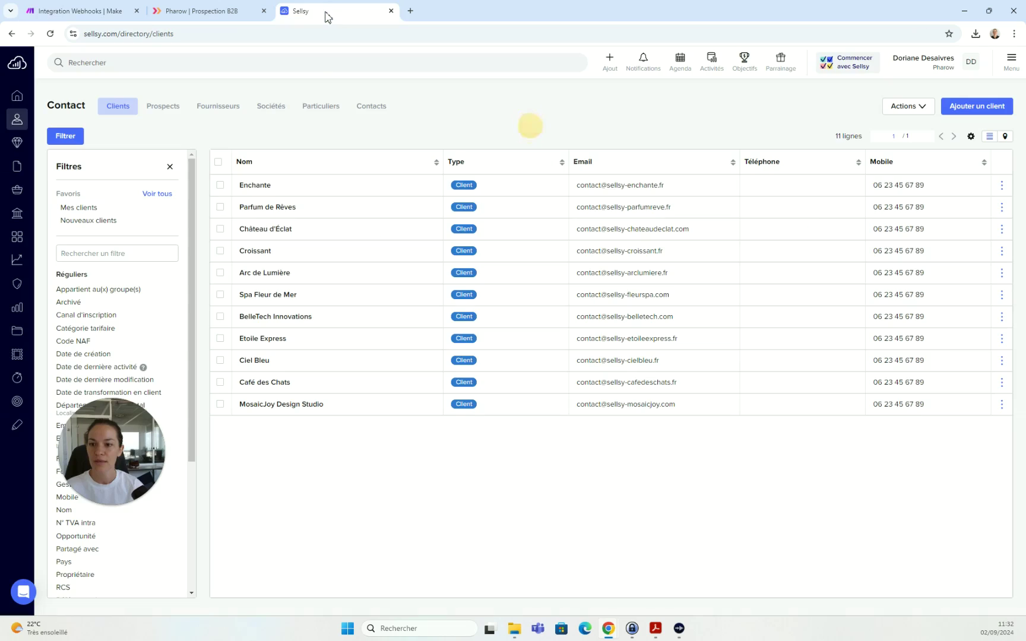
click(163, 107)
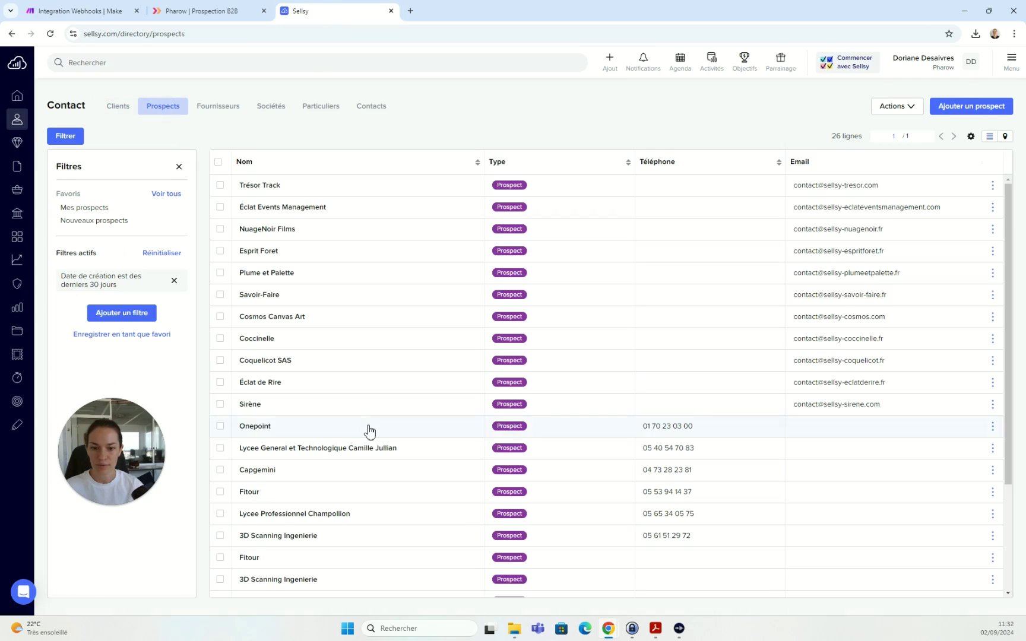
scroll(367, 428, down, 2)
scroll(369, 433, down, 3)
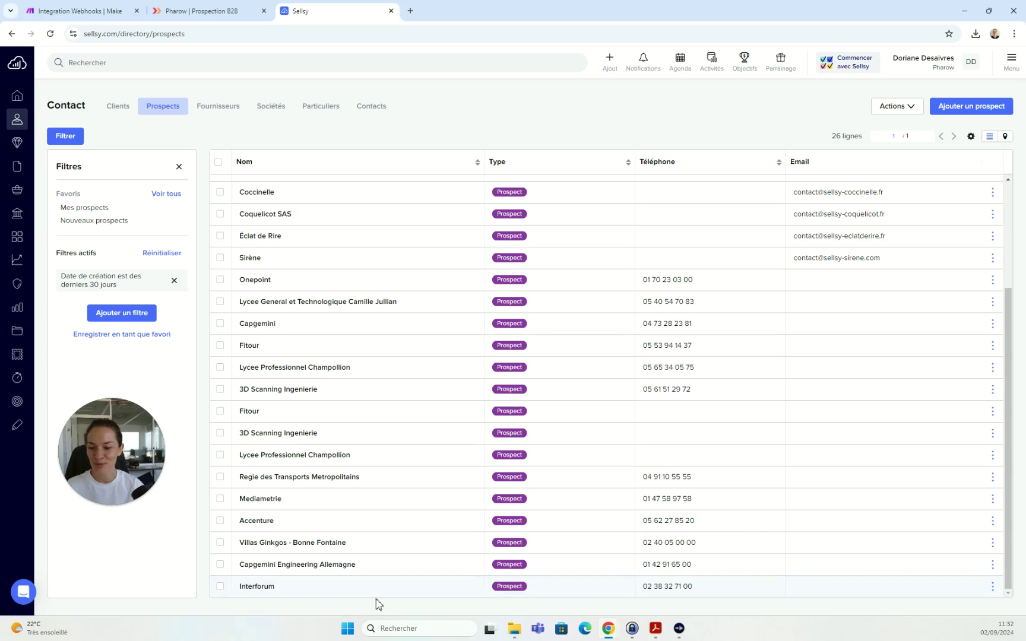
click(264, 586)
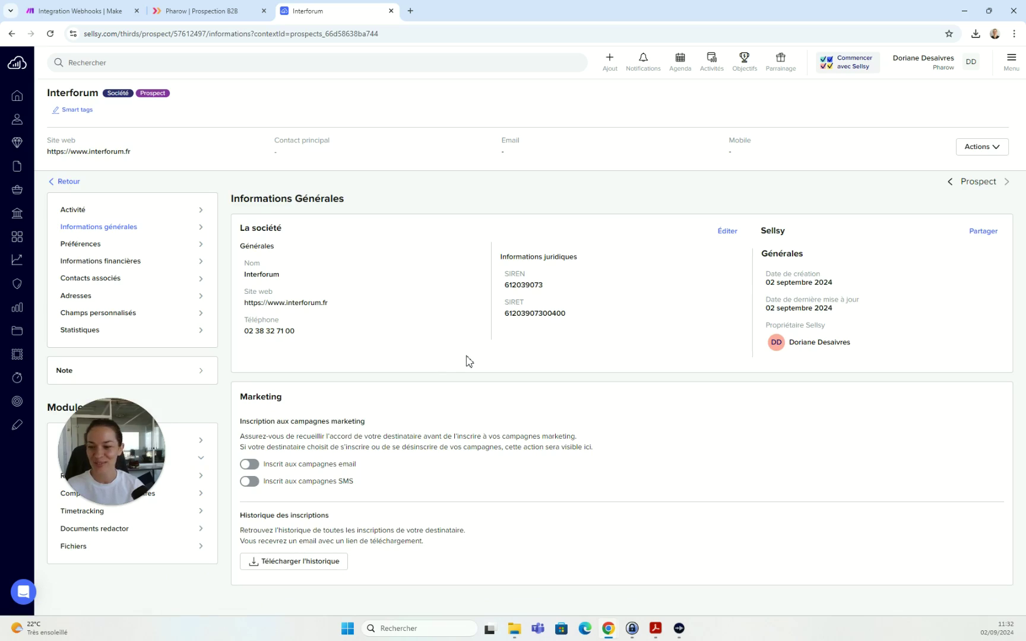
click(551, 284)
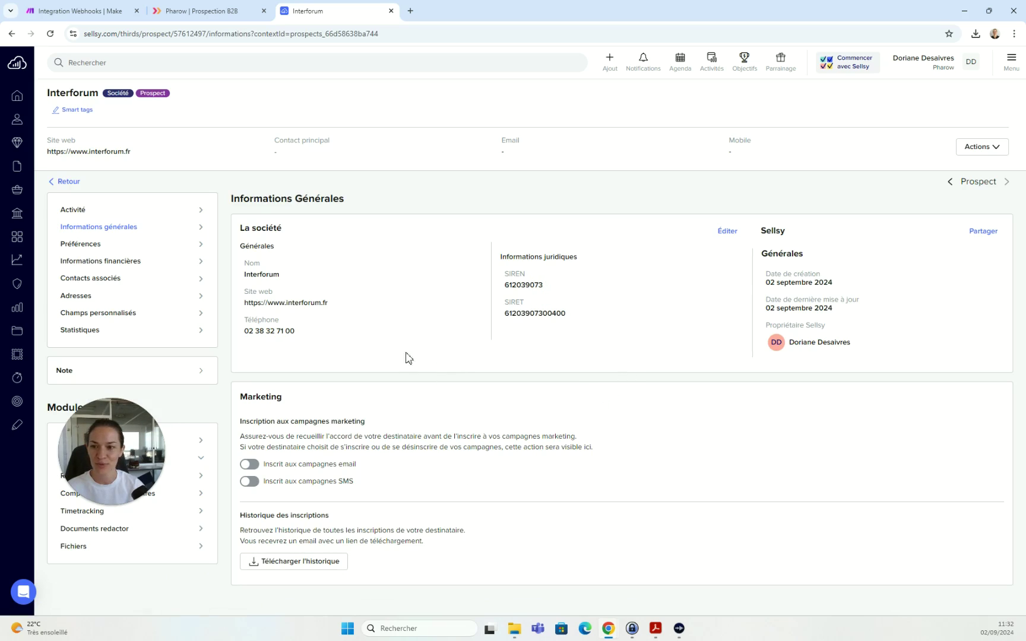
- Open the last contact in the Sellsy contacts list to check its name, position and email
mouse_move(21, 116)
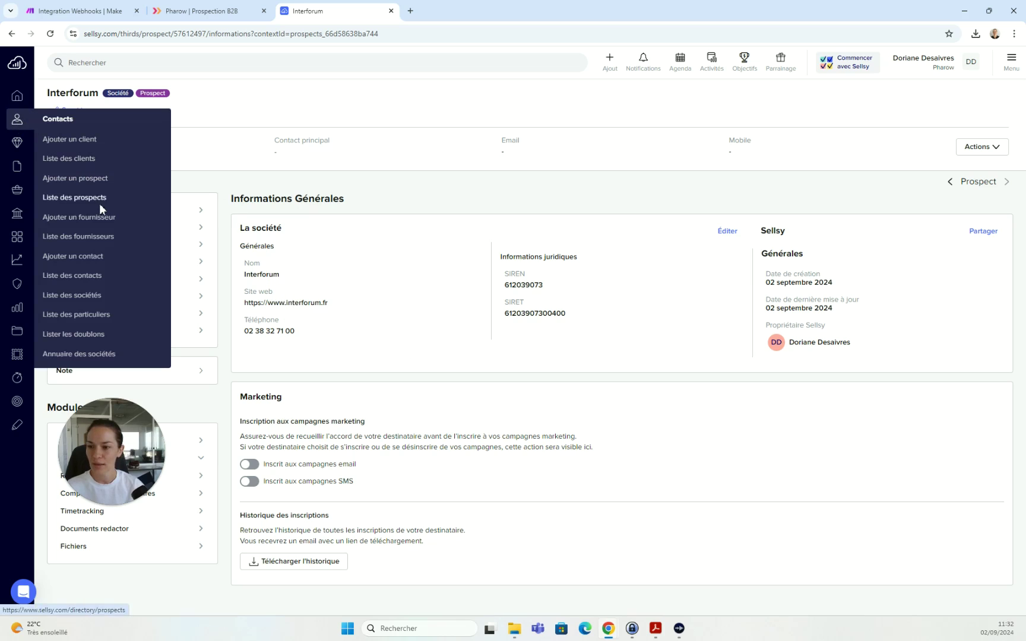
click(88, 276)
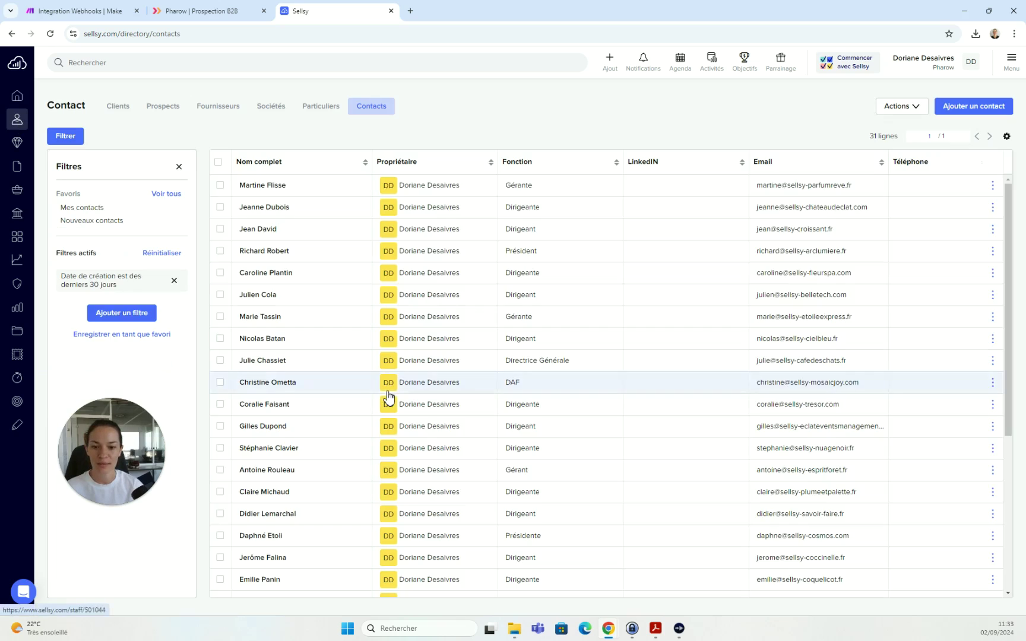
scroll(341, 481, down, 5)
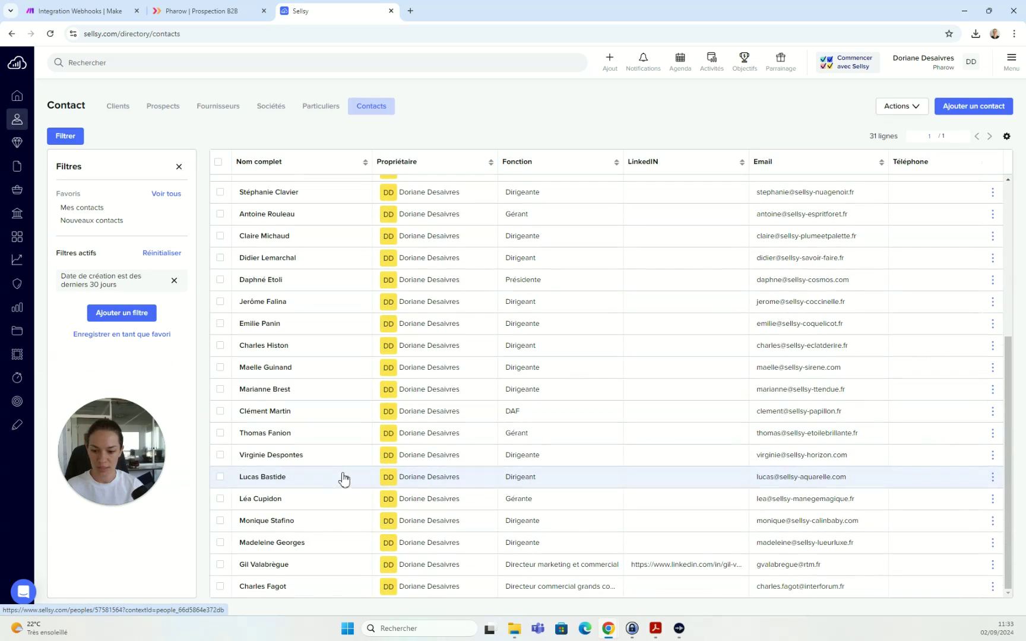
click(333, 589)
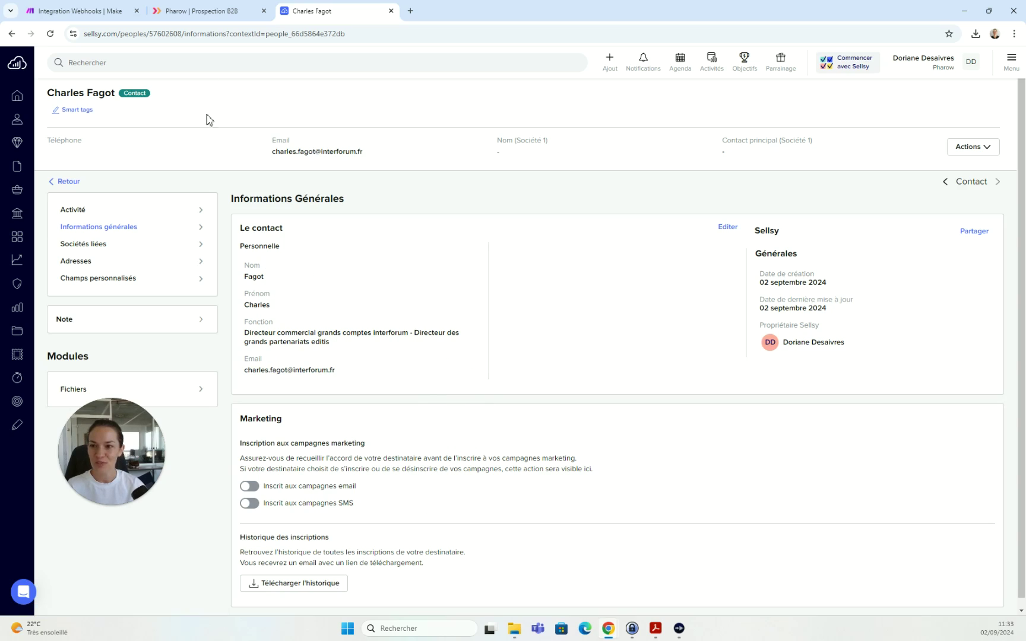
- Return to Make, save the scenario and switch its scheduling on
click(100, 12)
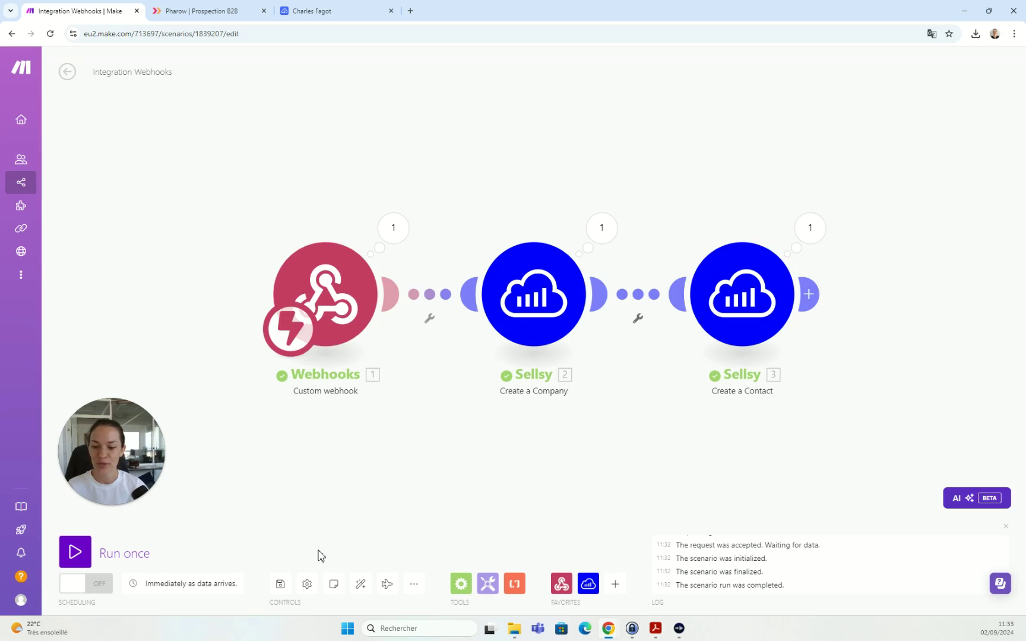
click(281, 587)
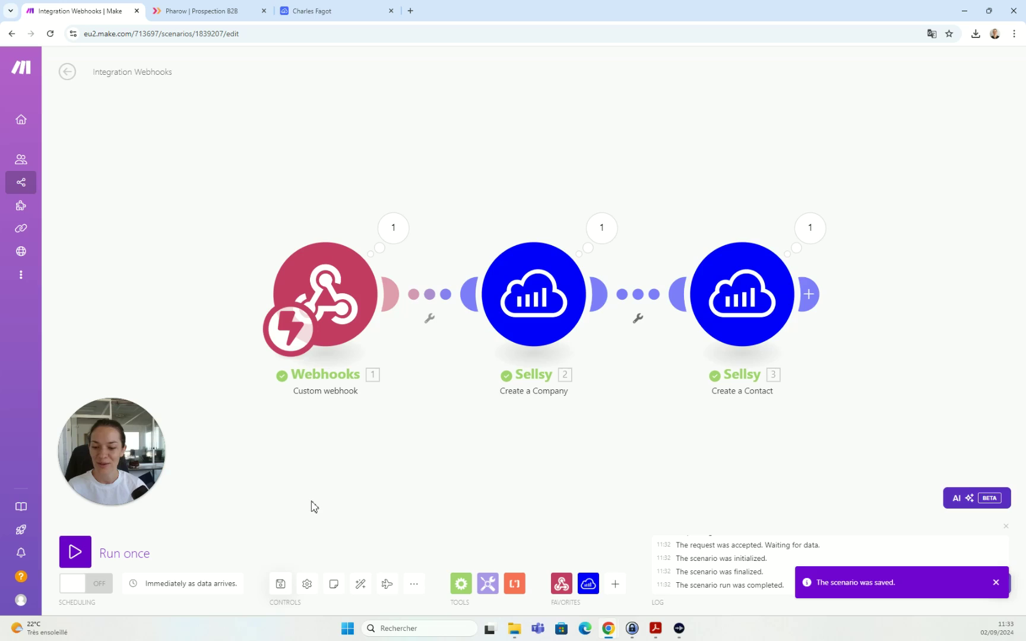
click(83, 587)
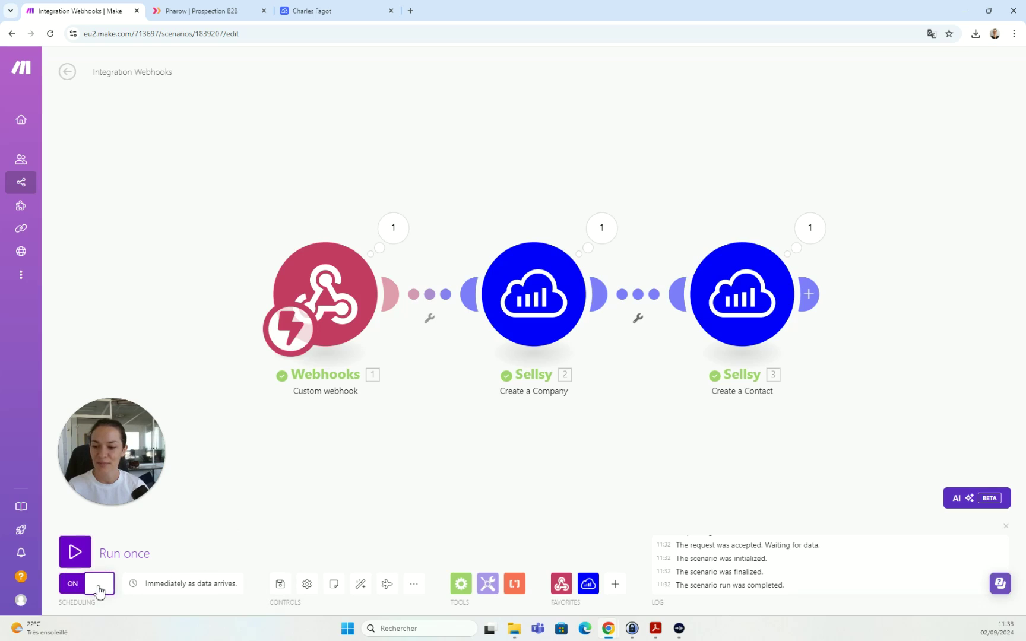
- Switch to Pharow and send all prospects of the Dir Com Edition - pour Sellsy list to the Make vidéo webhook
click(213, 12)
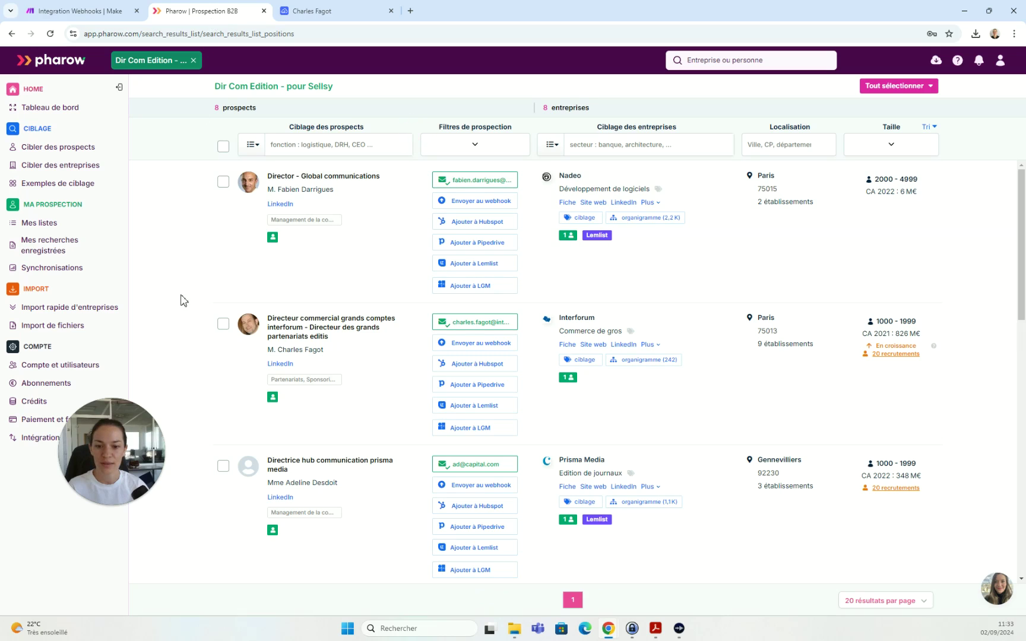
scroll(254, 381, down, 3)
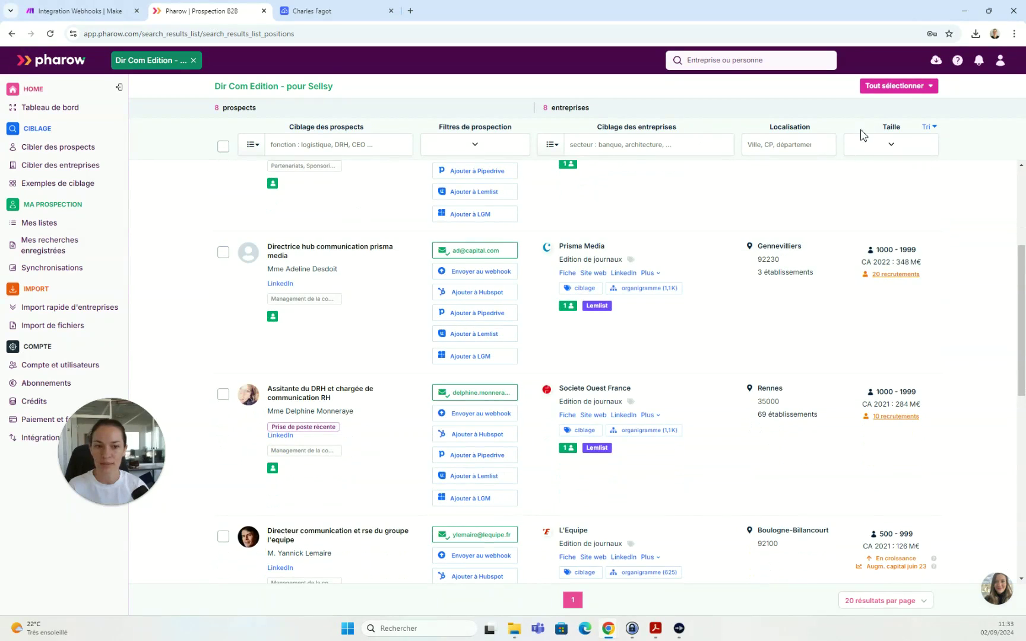
click(905, 92)
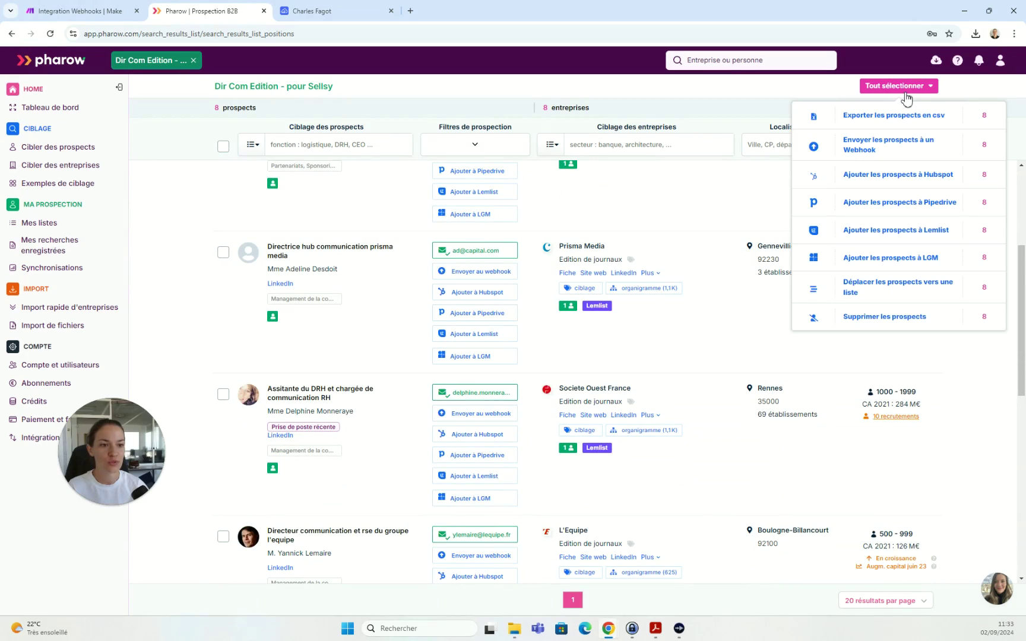
click(898, 149)
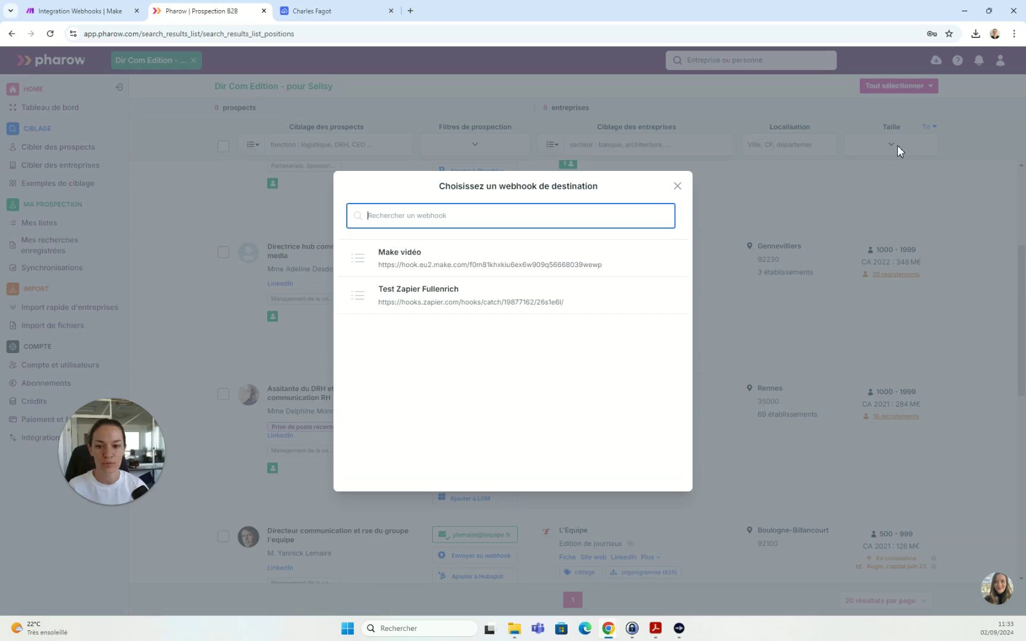
click(396, 261)
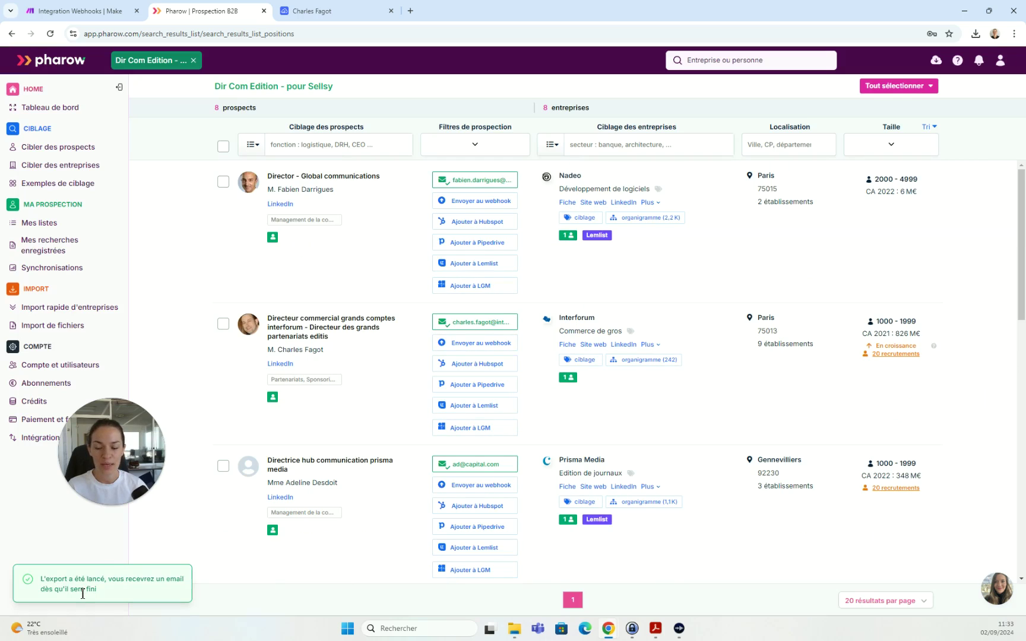
- Check the webhook export's status in Pharow's operations tracking, close it and review the prospect list
click(935, 61)
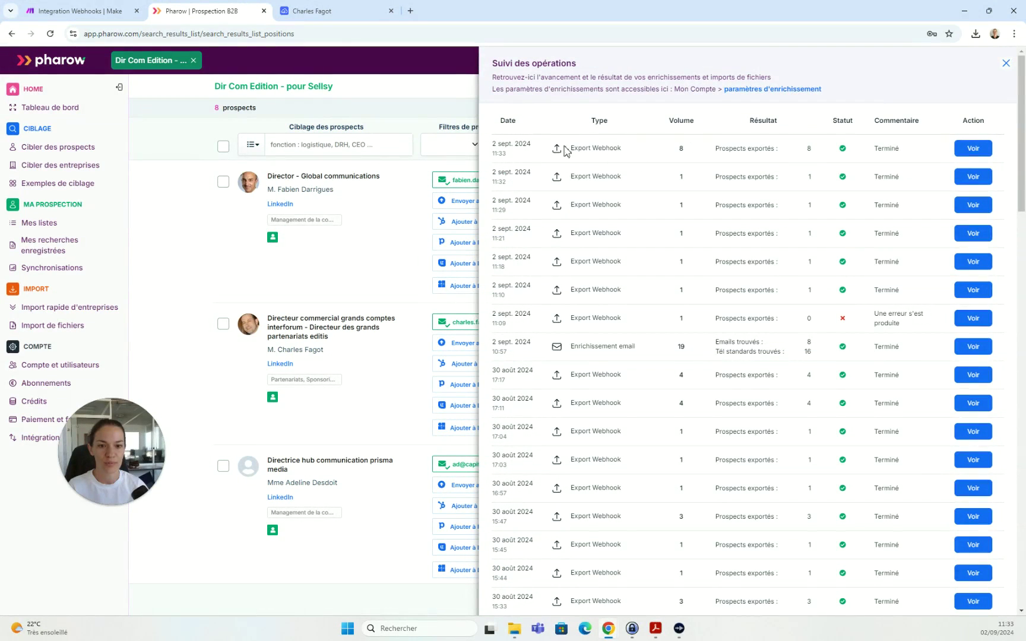
click(1007, 64)
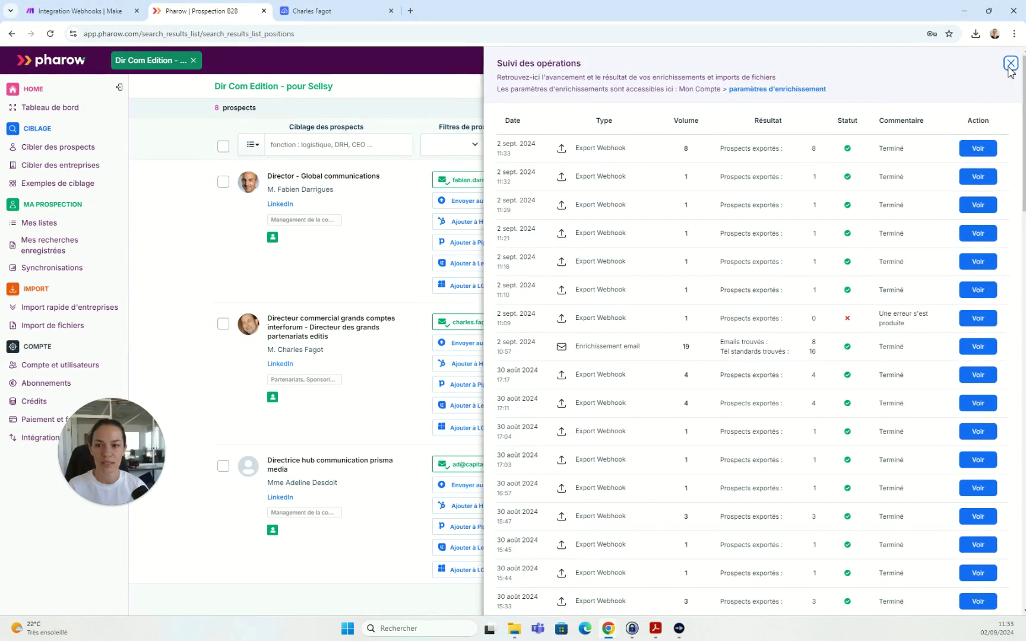
scroll(376, 457, down, 3)
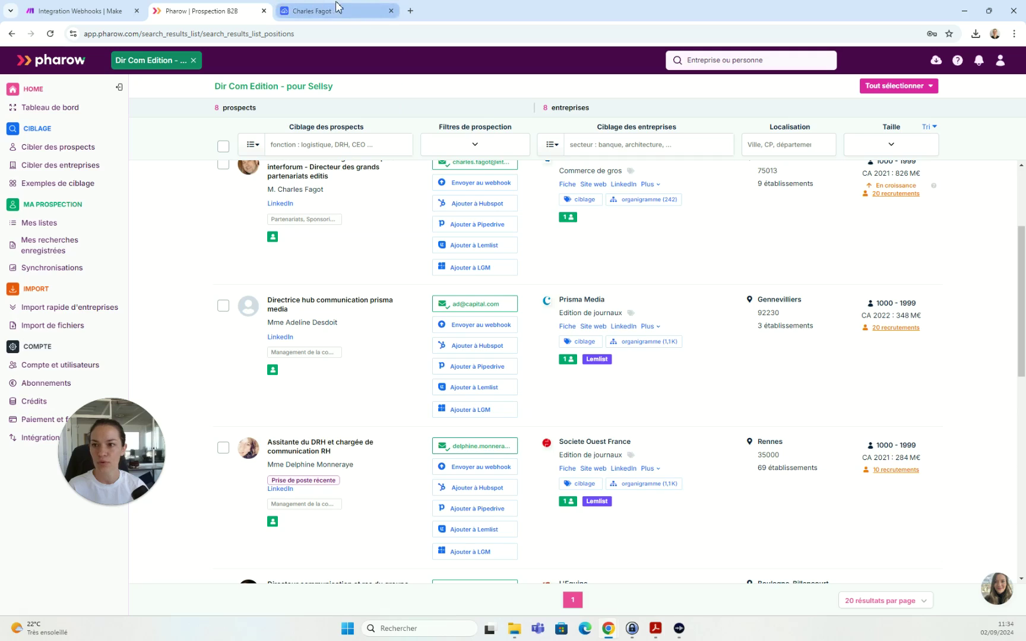
- Switch to Sellsy and examine the end of the prospects list for the companies exported from Pharow
click(356, 11)
mouse_move(17, 130)
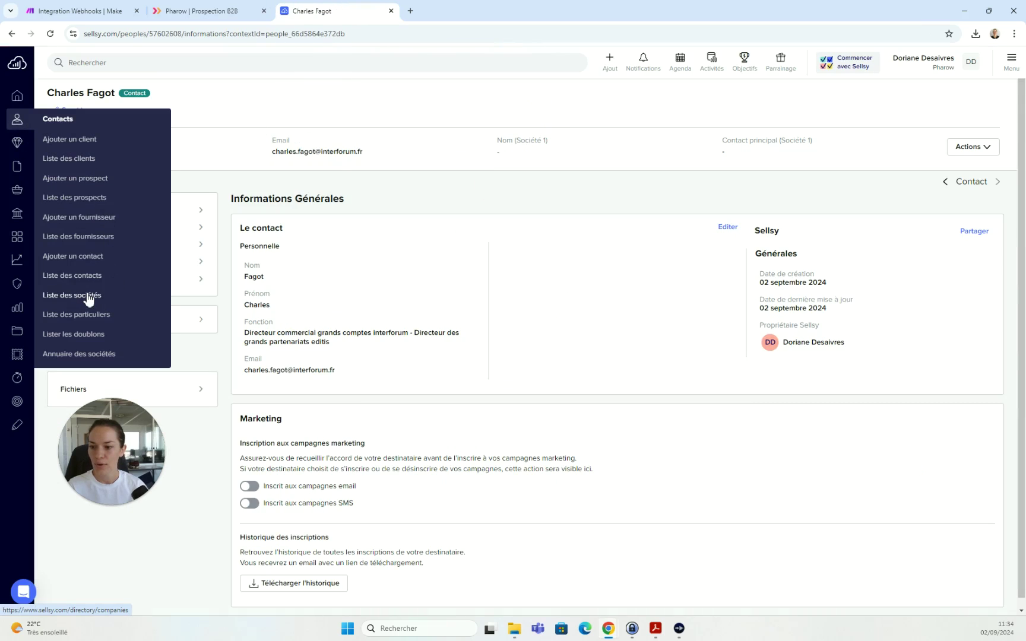
click(89, 198)
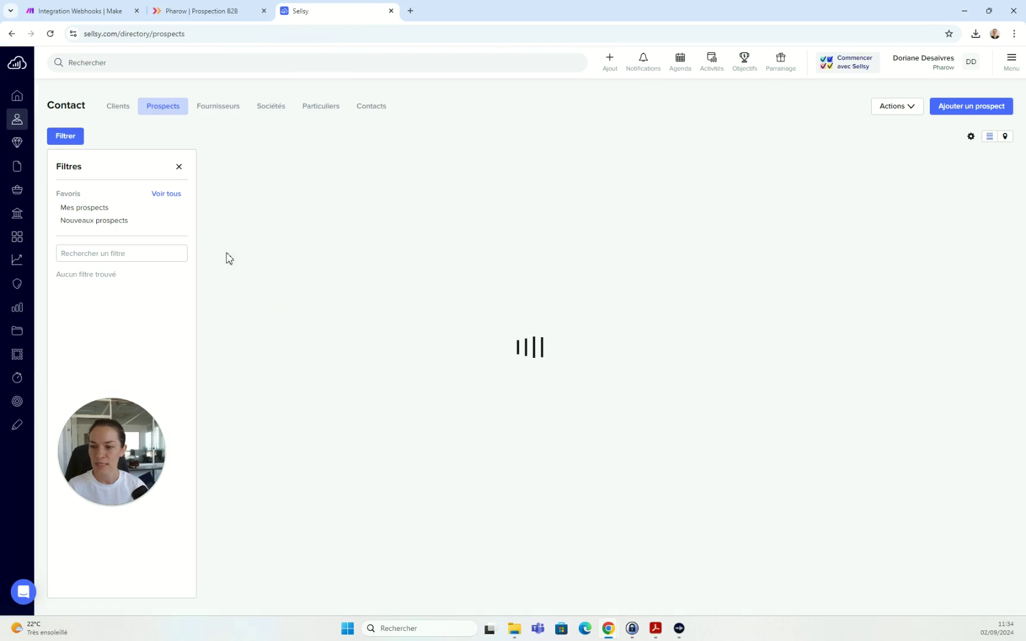
scroll(359, 465, down, 3)
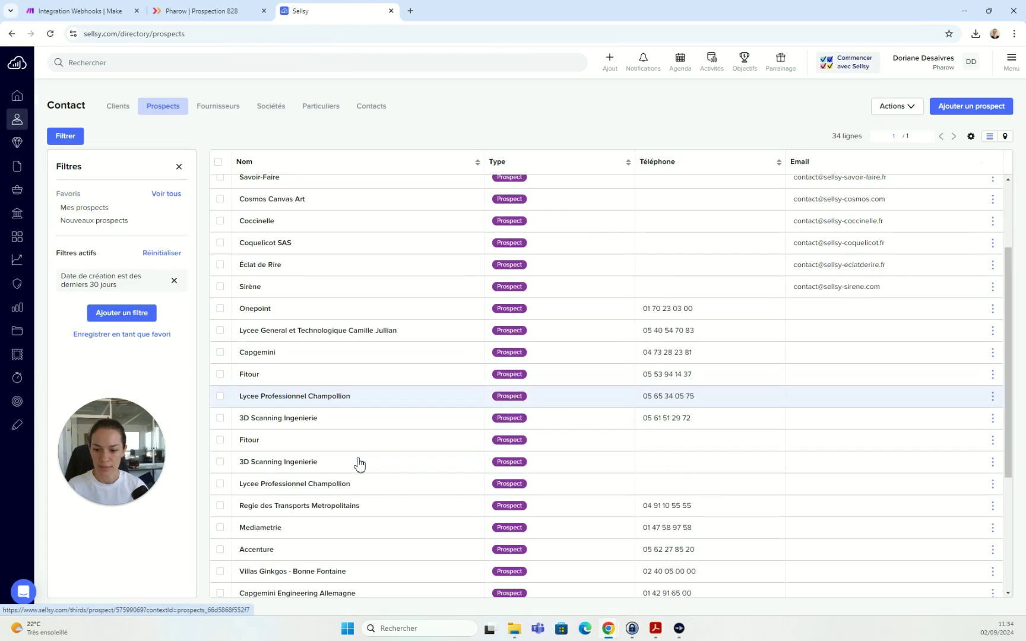
scroll(364, 471, down, 2)
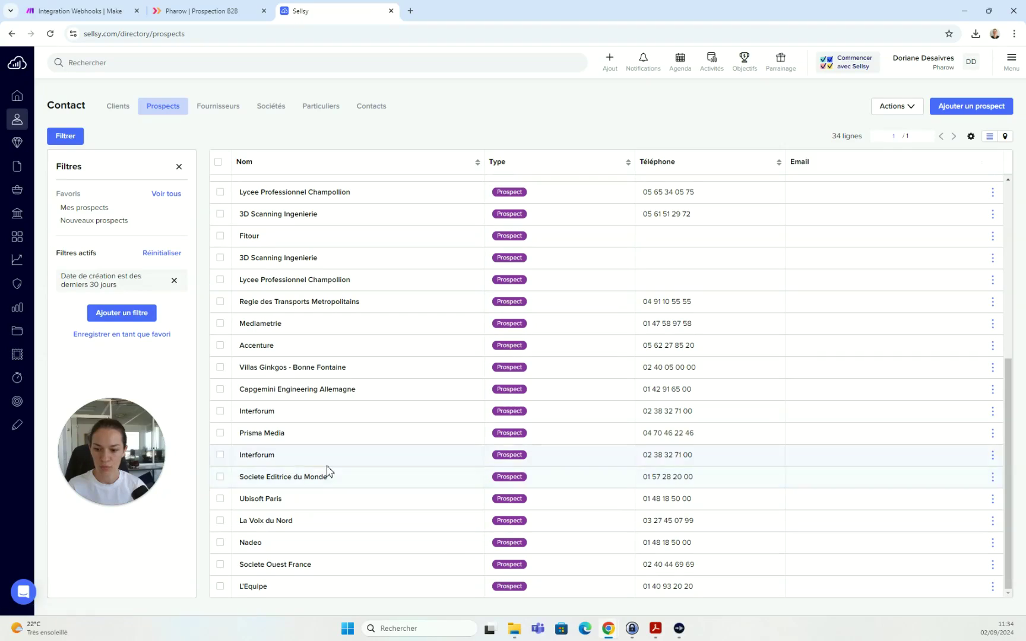